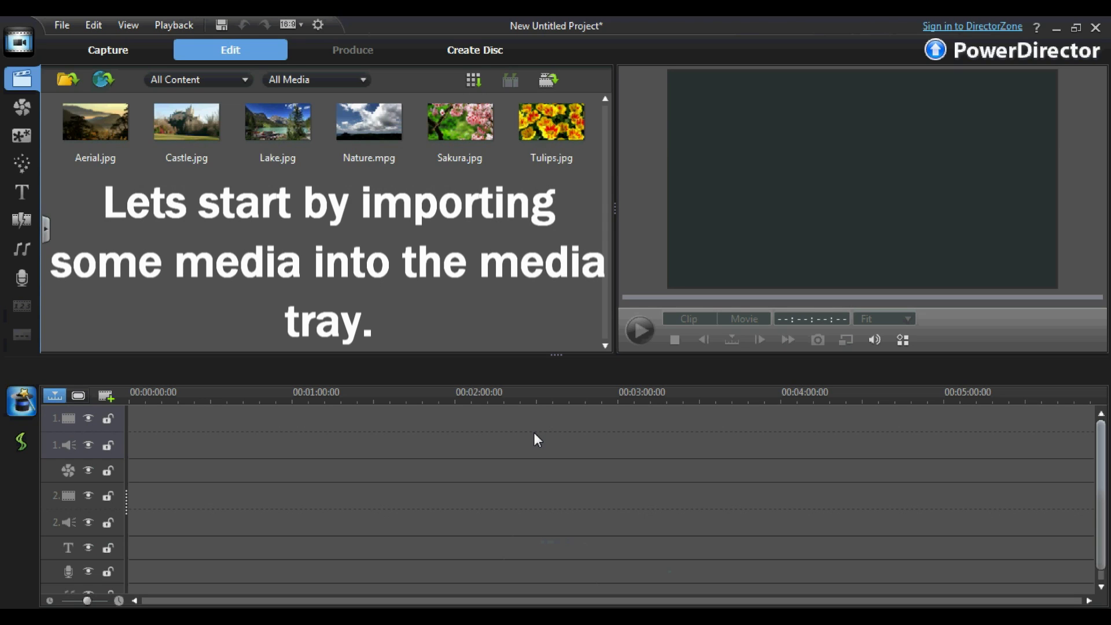
# Step: Import the NATURE video from the NATURE folder using Import Media Files
pyautogui.click(72, 84)
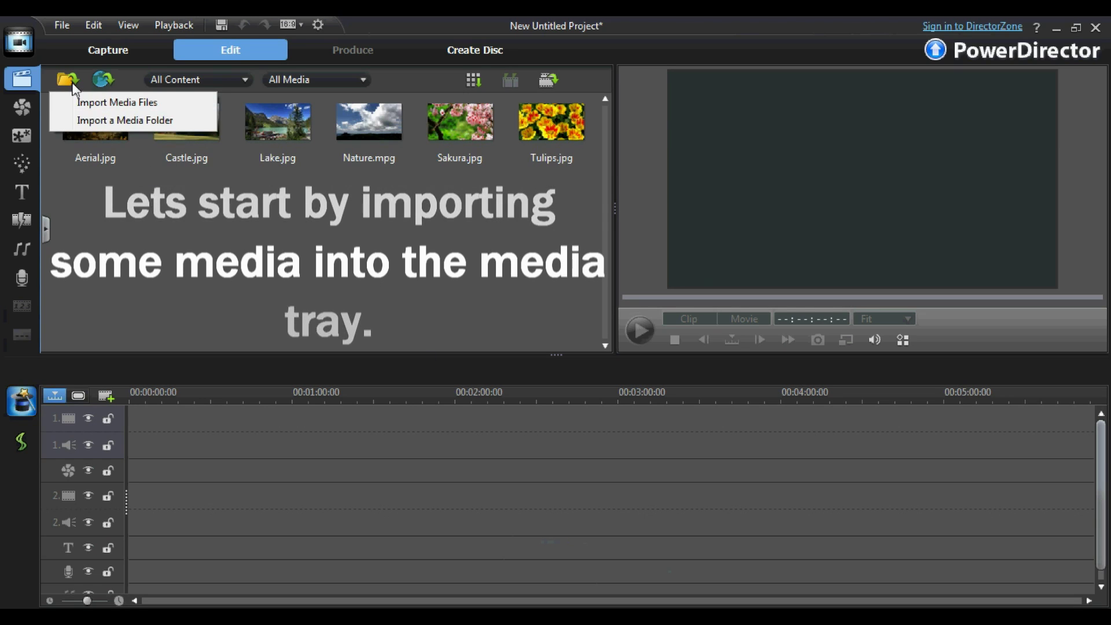
pyautogui.click(114, 103)
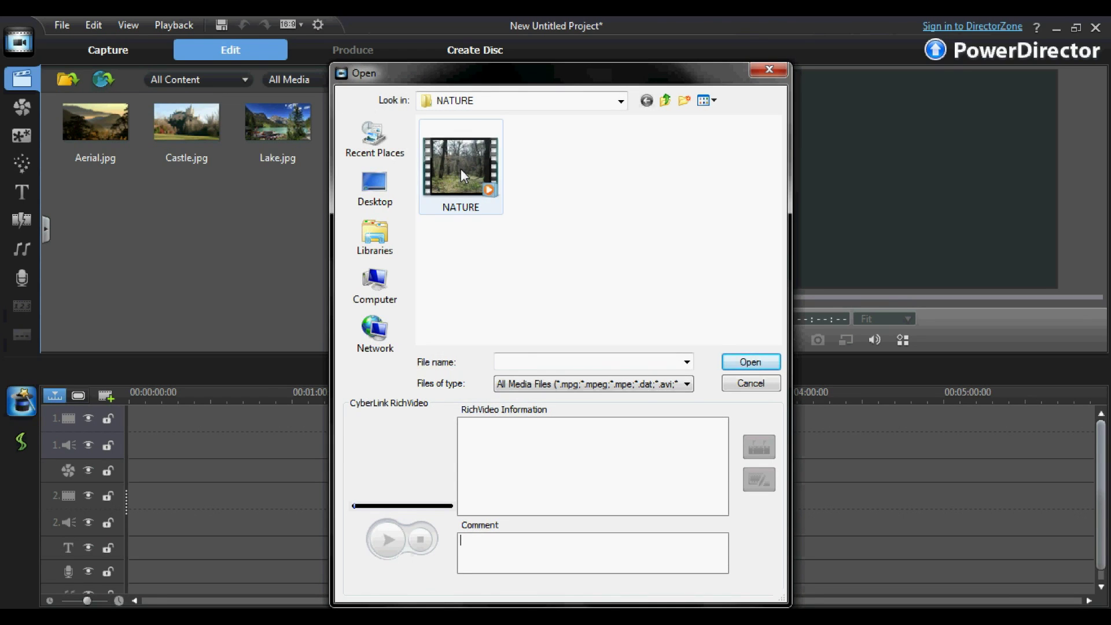
pyautogui.doubleClick(460, 168)
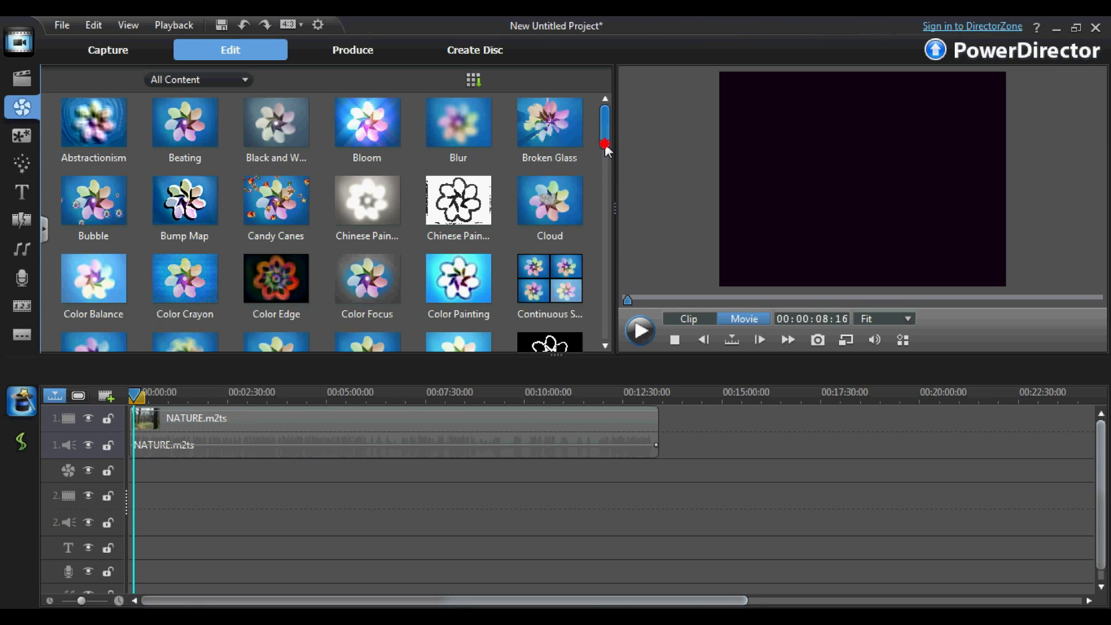
# Step: Apply the Edge effect to the NATURE.m2ts clip on track 1 and preview the outlined footage
pyautogui.moveTo(605, 145)
pyautogui.mouseDown()
pyautogui.moveTo(605, 309)
pyautogui.moveTo(604, 177)
pyautogui.mouseUp()
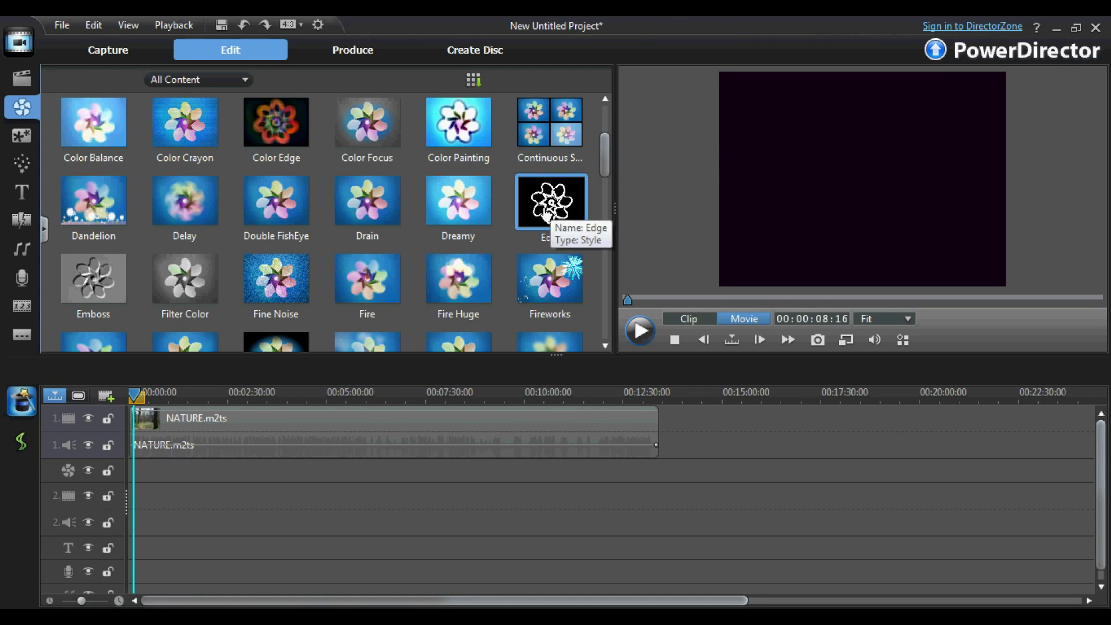
pyautogui.moveTo(577, 213); pyautogui.dragTo(377, 420)
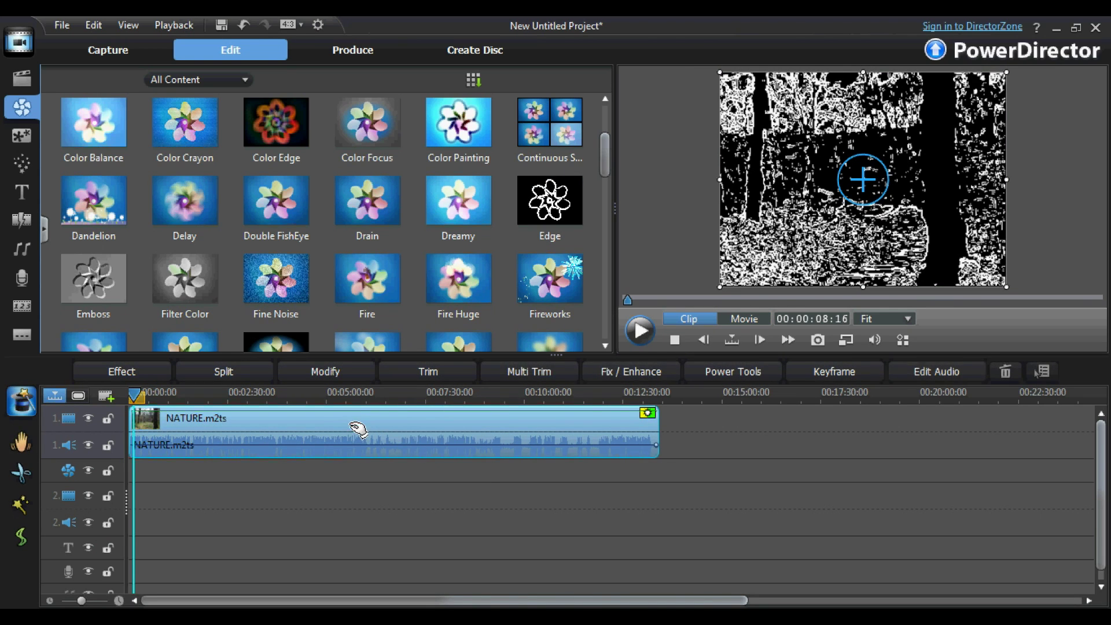
pyautogui.click(639, 335)
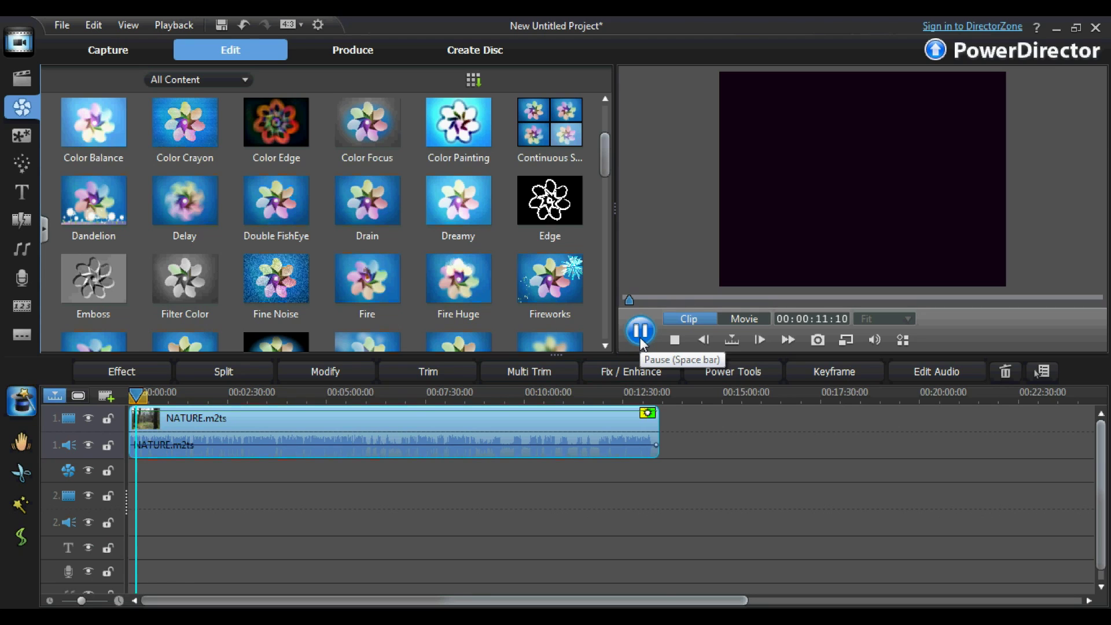
pyautogui.click(639, 333)
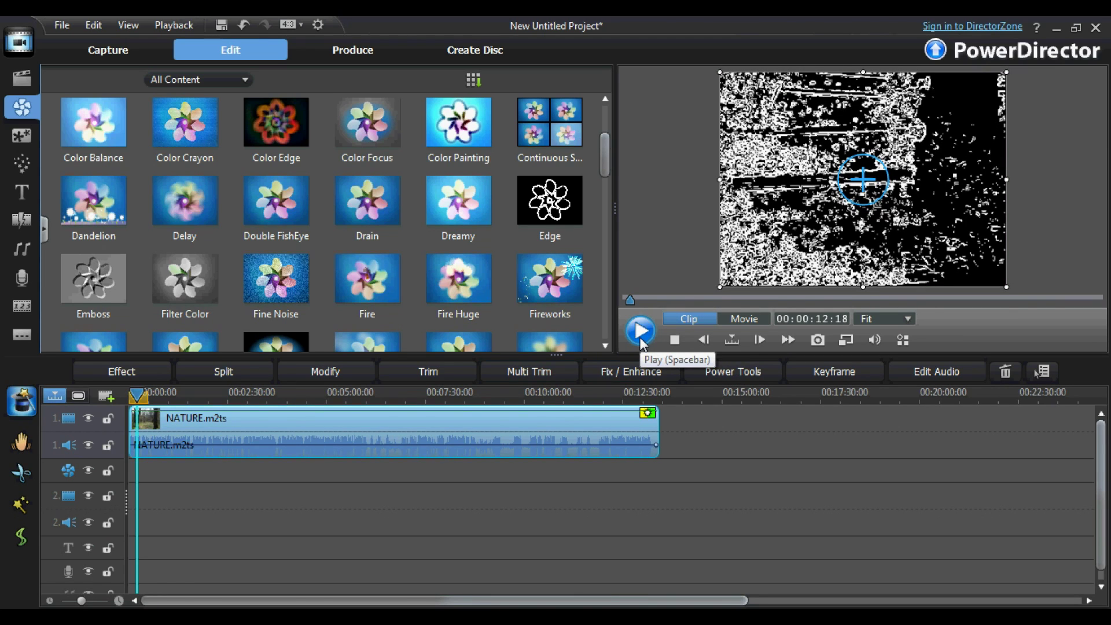
pyautogui.press('Escape')
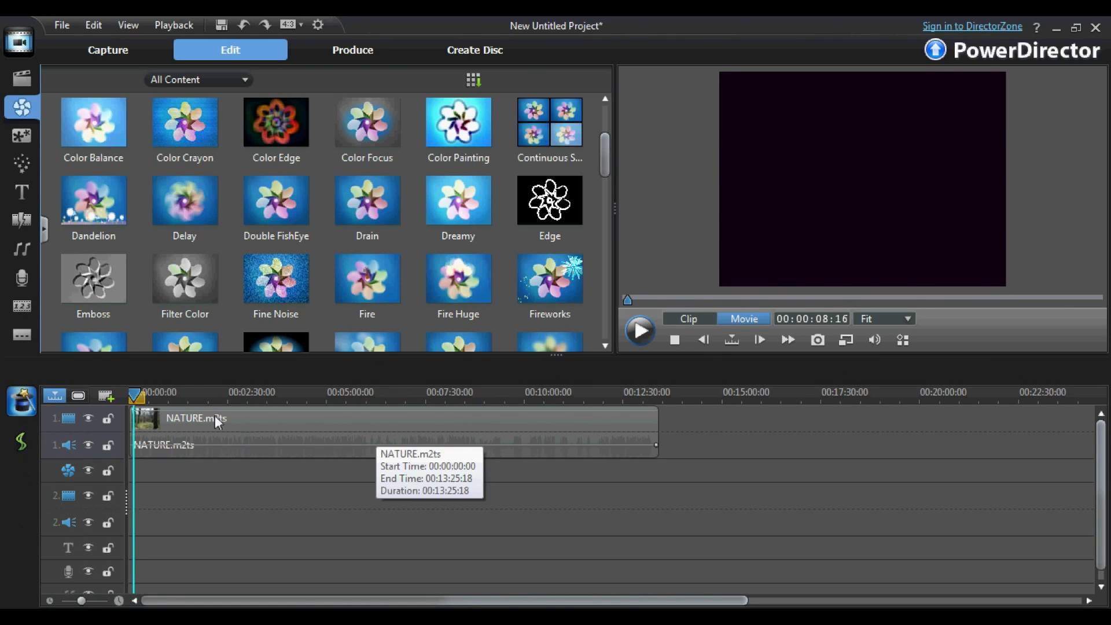
# Step: Split the NATURE clip at successive points from about 16 seconds, leaving four short clips before the remainder
pyautogui.moveTo(141, 397); pyautogui.dragTo(145, 398)
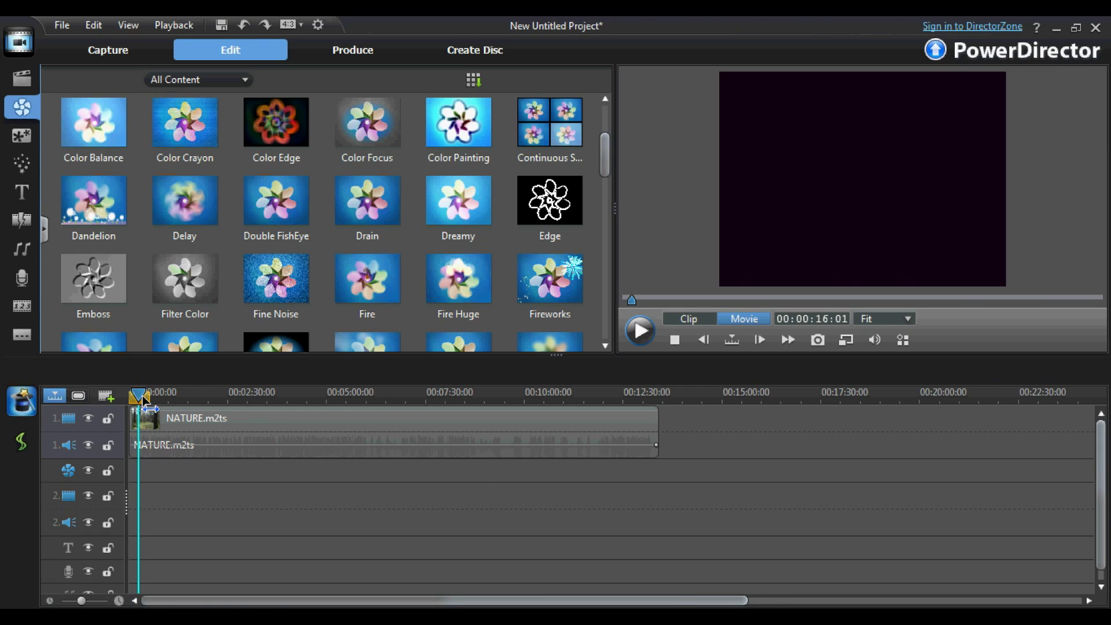
pyautogui.rightClick(165, 418)
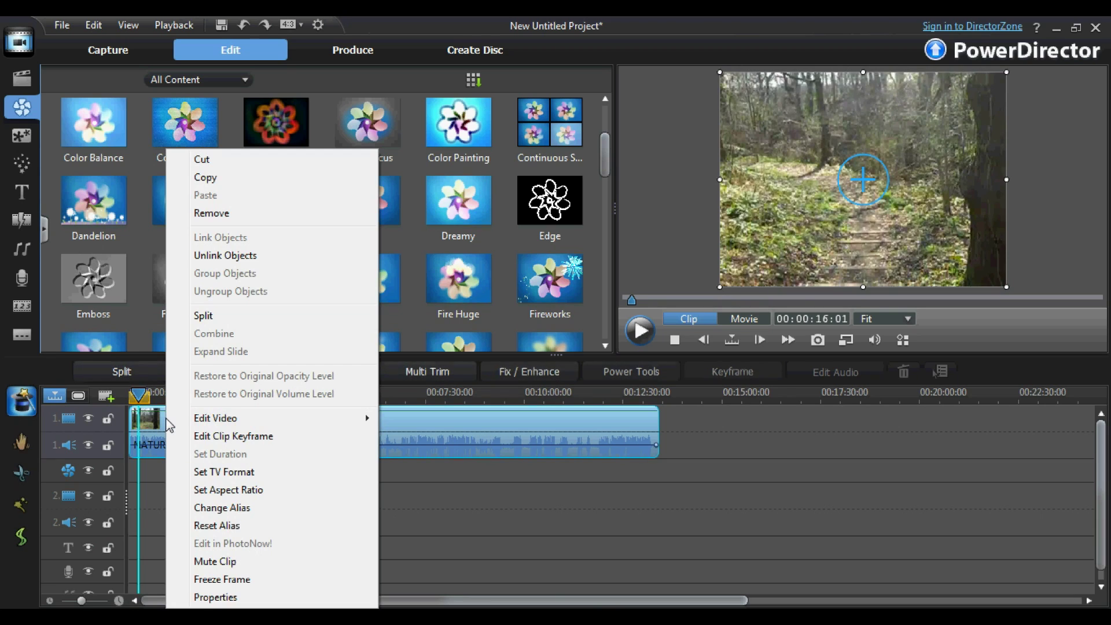
pyautogui.click(230, 326)
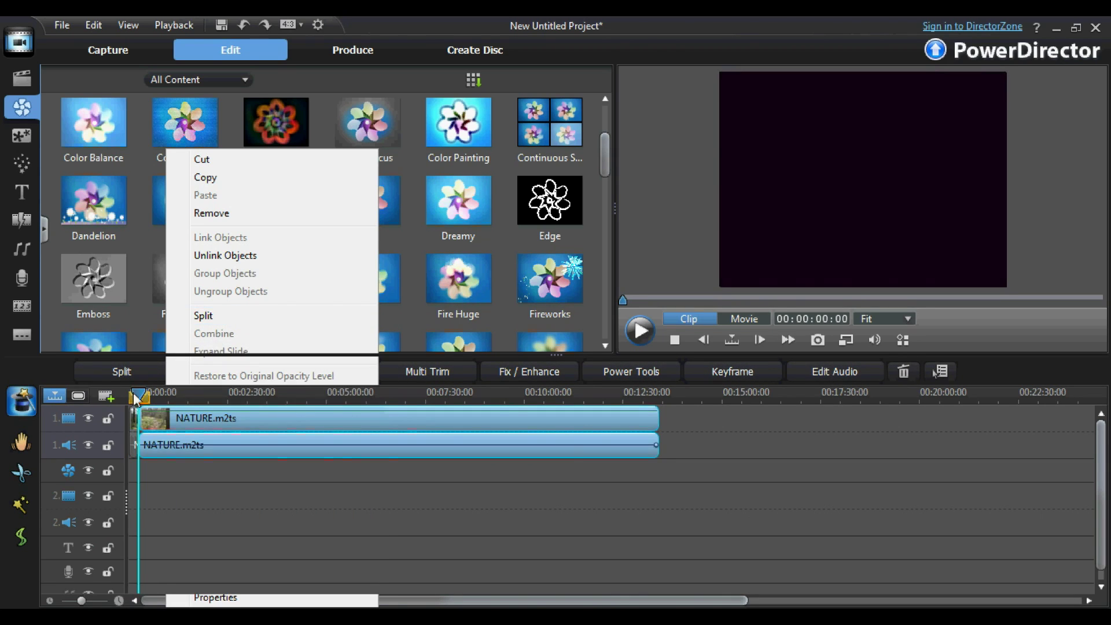
pyautogui.moveTo(139, 397); pyautogui.dragTo(151, 397)
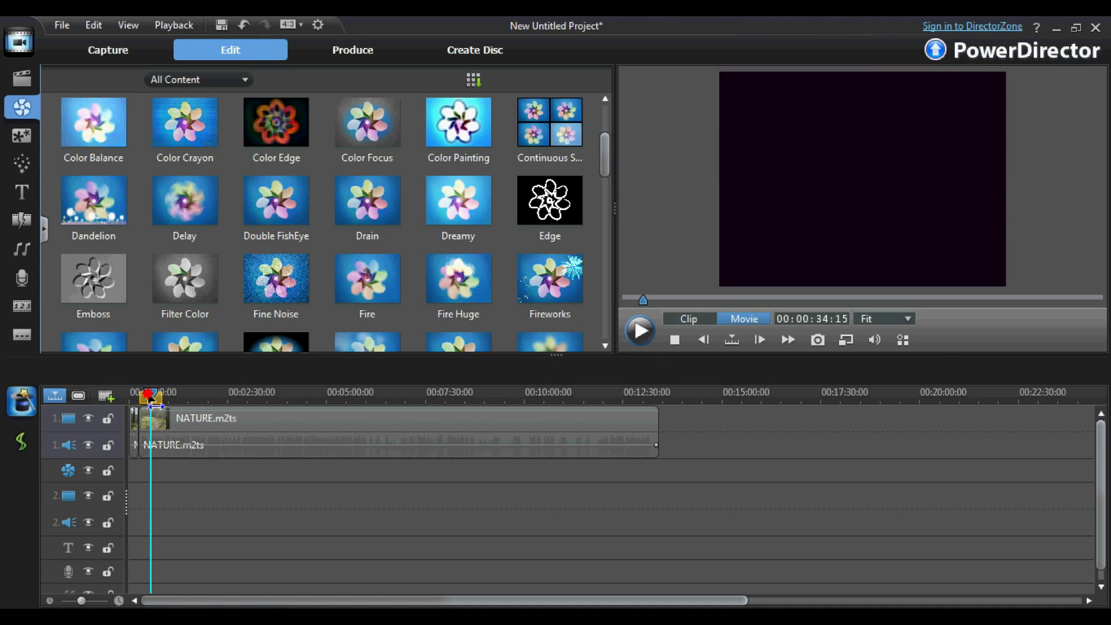
pyautogui.rightClick(180, 421)
pyautogui.click(219, 316)
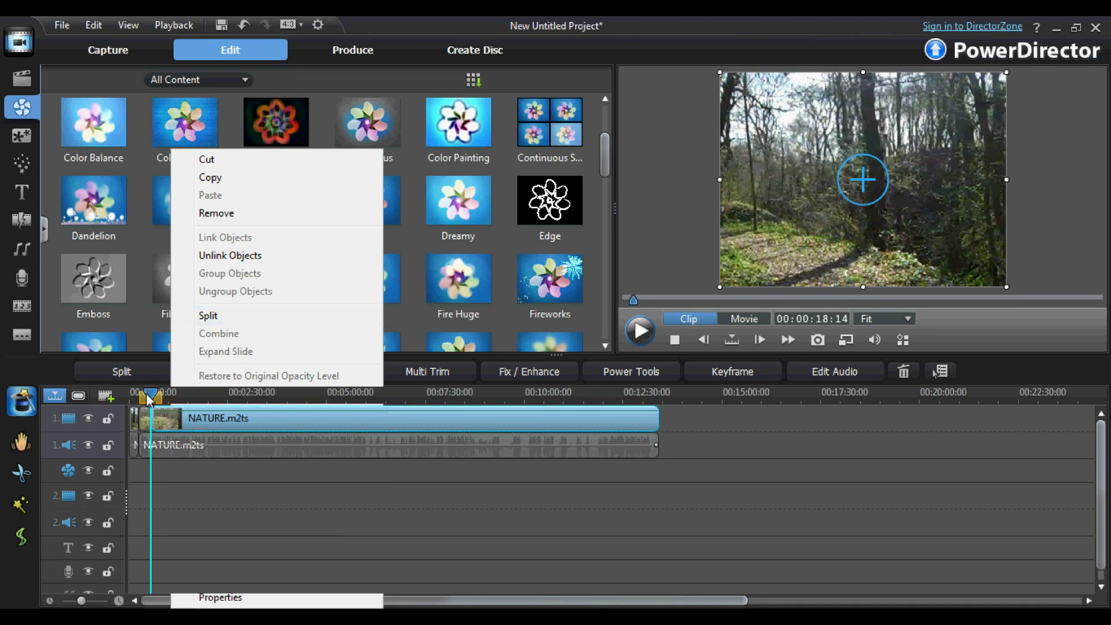
pyautogui.rightClick(196, 419)
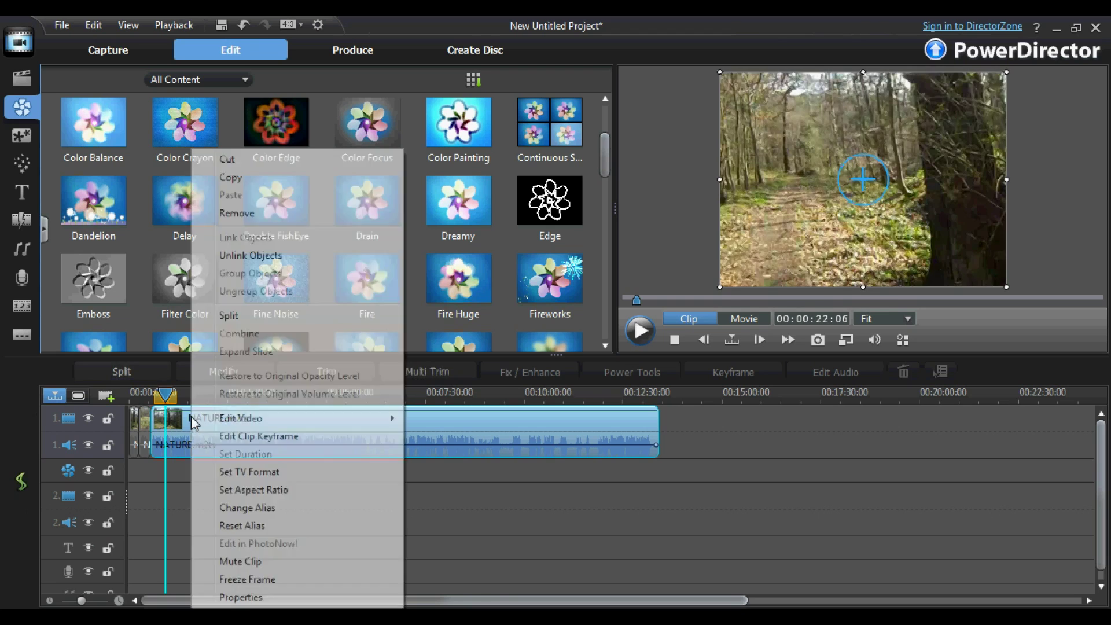
pyautogui.click(228, 315)
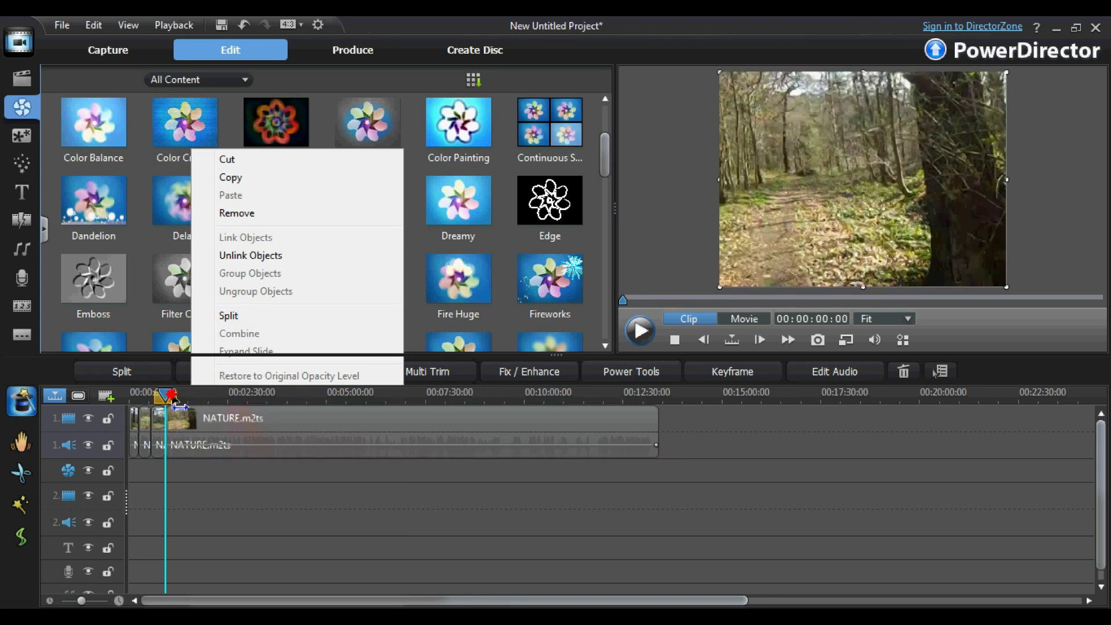
pyautogui.click(176, 396)
pyautogui.rightClick(200, 417)
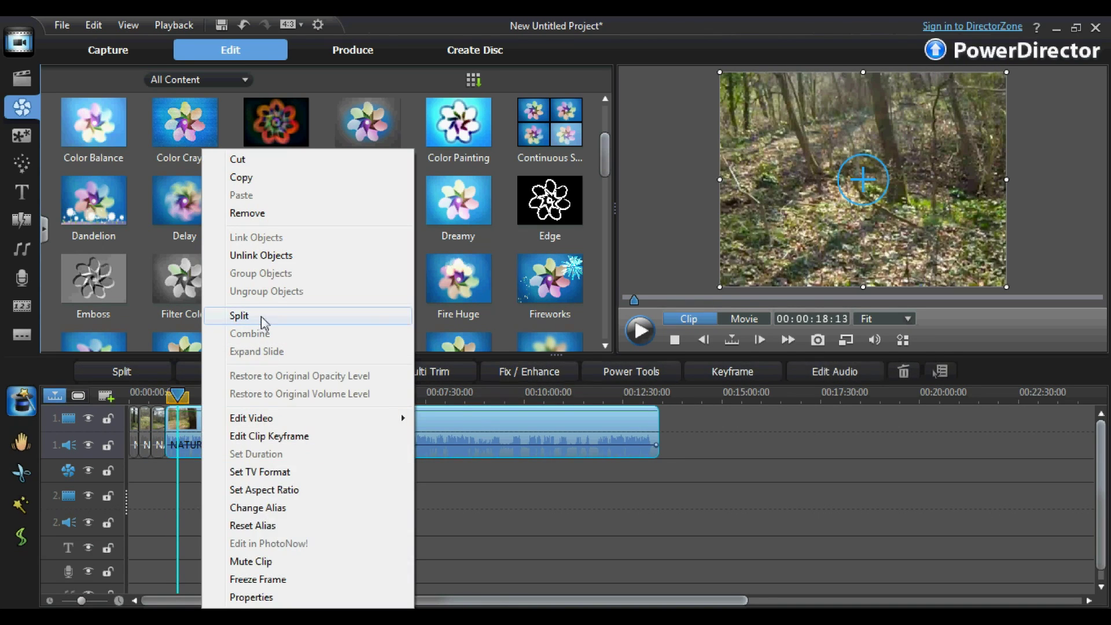
pyautogui.click(192, 395)
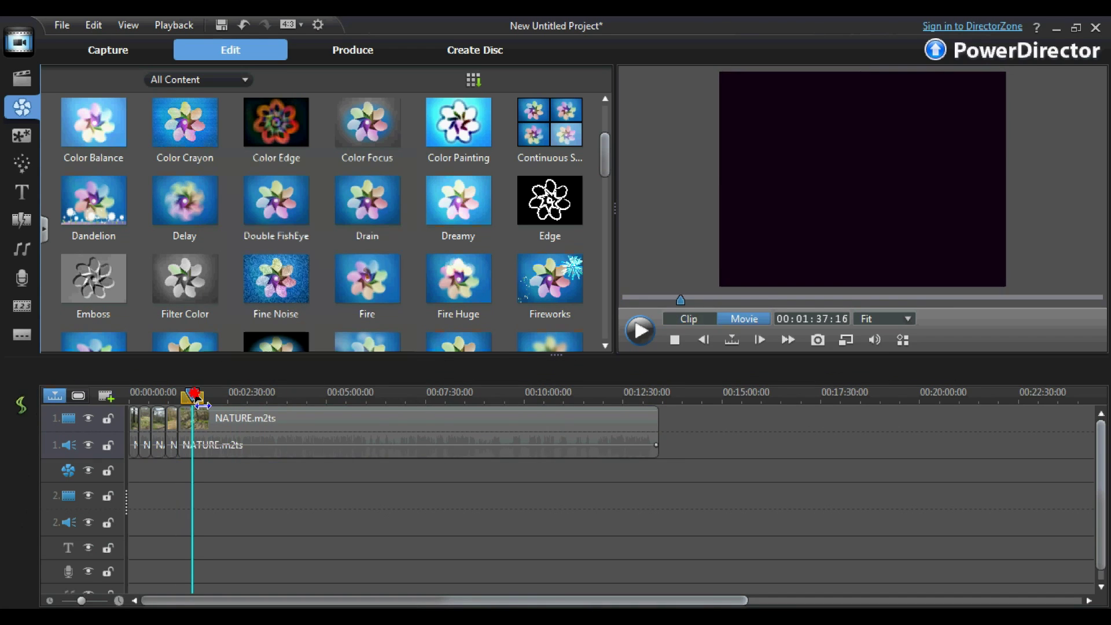
pyautogui.click(225, 427)
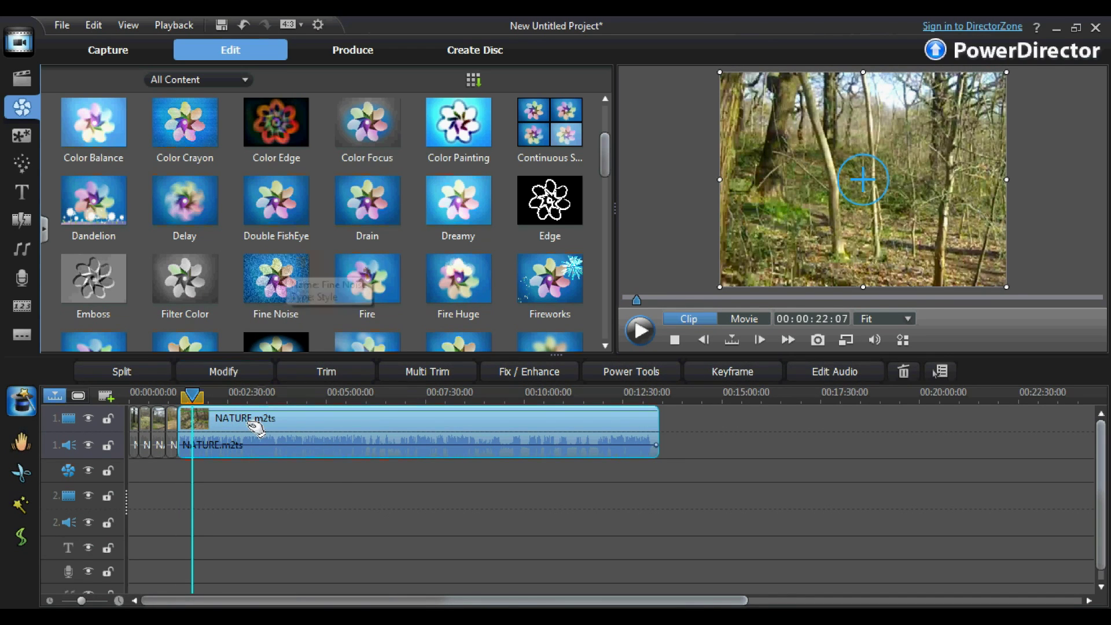
pyautogui.rightClick(247, 427)
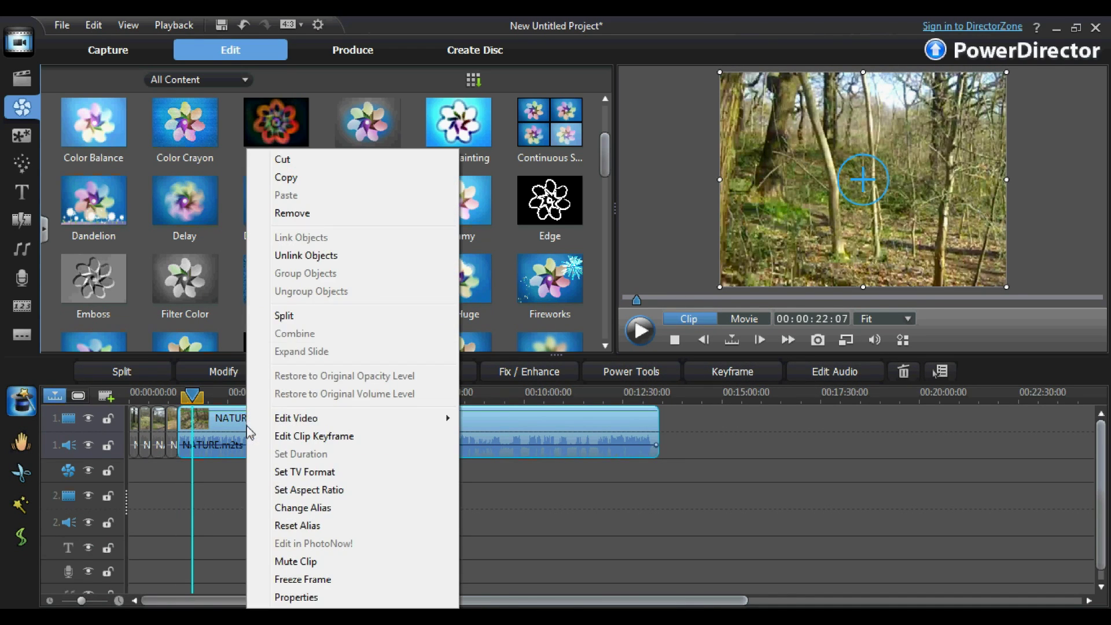
pyautogui.click(307, 324)
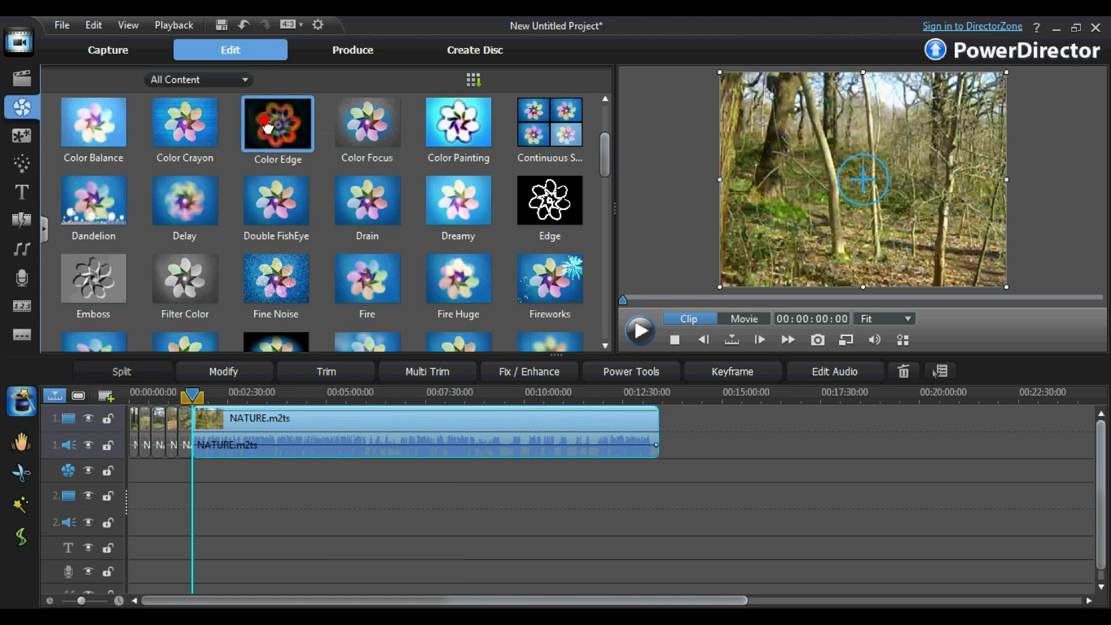
# Step: Apply Delay, Filter Color, Fine Noise and Double FishEye to the four short clips, then play the movie
pyautogui.click(140, 405)
pyautogui.click(186, 200)
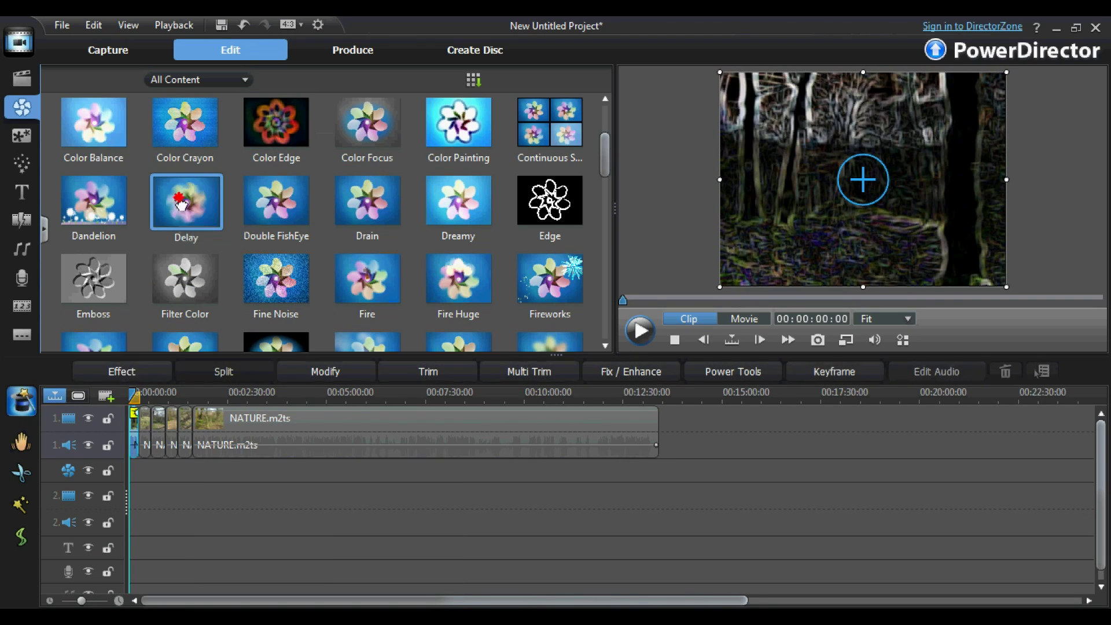
pyautogui.moveTo(185, 199); pyautogui.dragTo(145, 417)
pyautogui.click(191, 284)
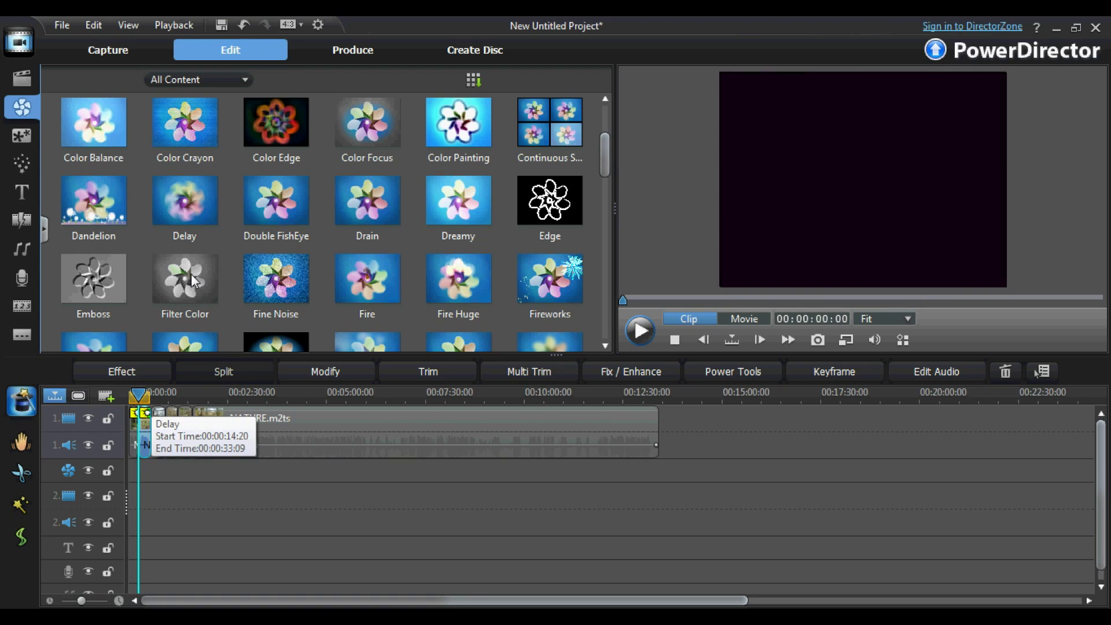
pyautogui.moveTo(189, 298); pyautogui.dragTo(158, 417)
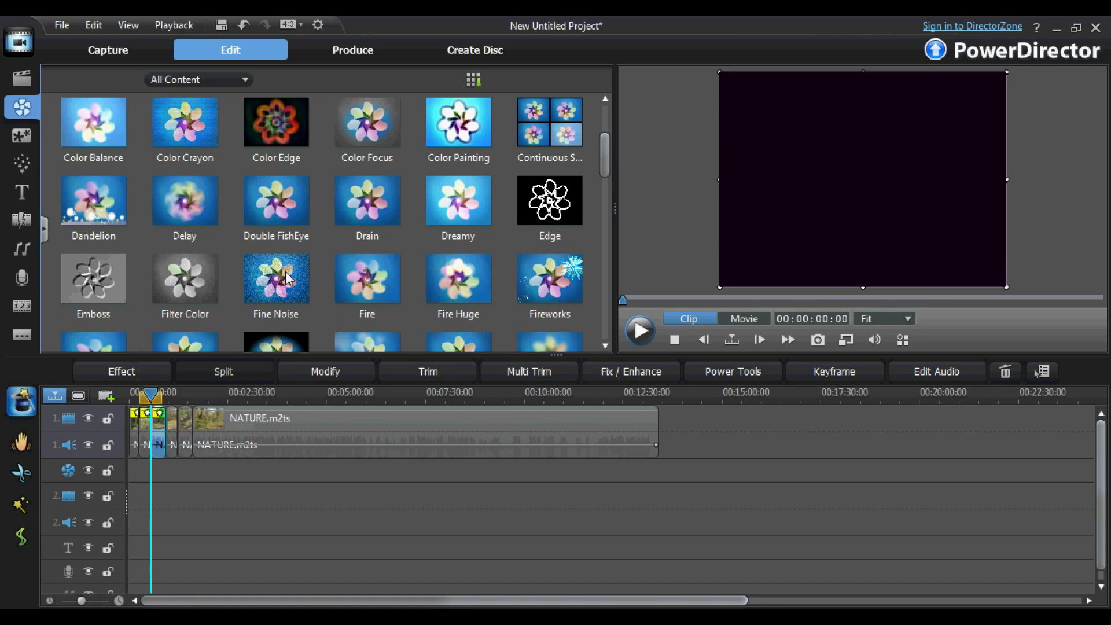
pyautogui.click(276, 280)
pyautogui.moveTo(276, 280); pyautogui.dragTo(171, 418)
pyautogui.click(276, 226)
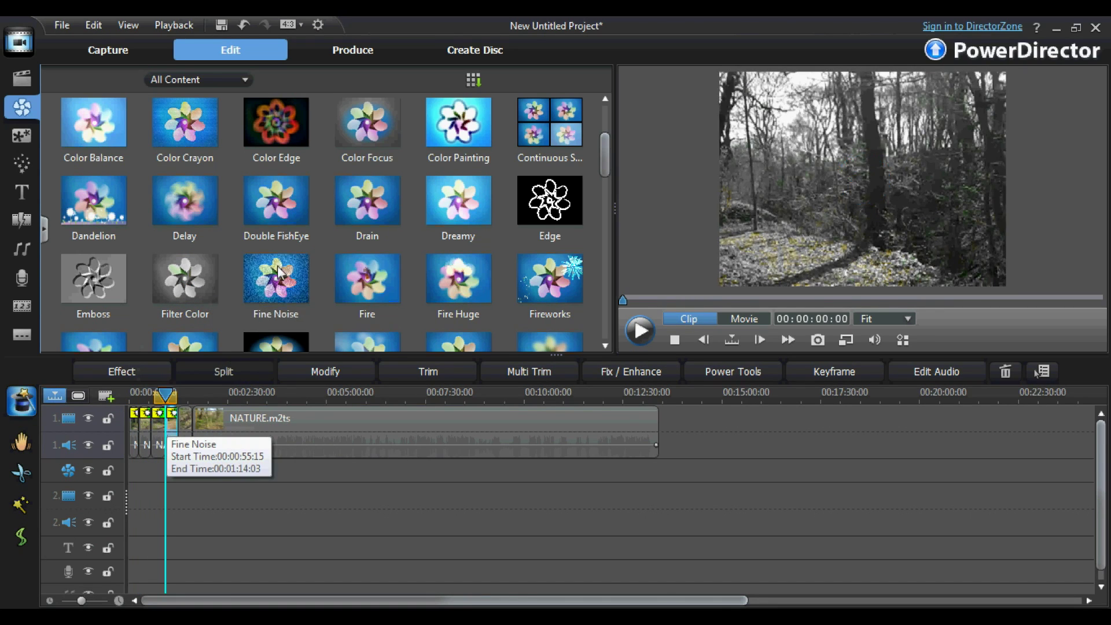
pyautogui.moveTo(276, 226); pyautogui.dragTo(184, 411)
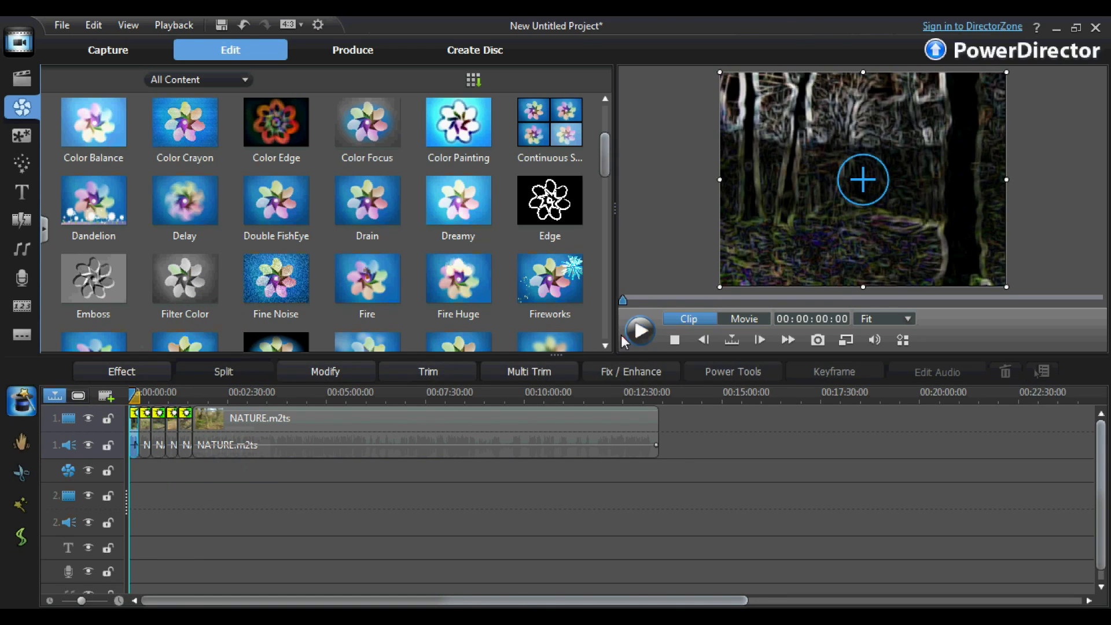
pyautogui.click(626, 338)
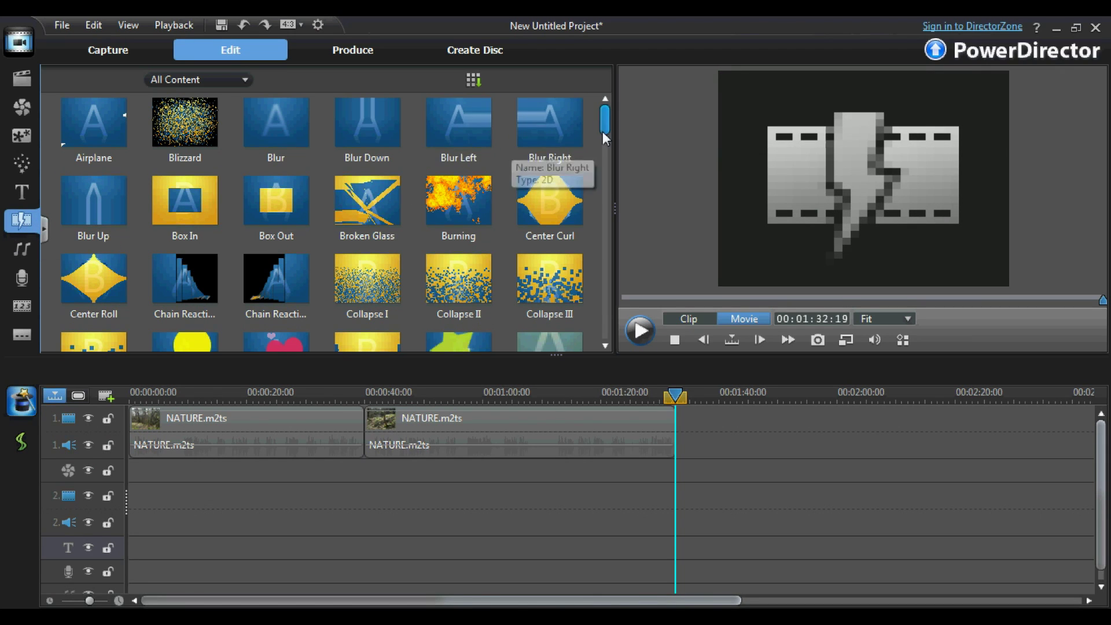
# Step: Place the Blizzard transition at the junction of the two NATURE clips and play it back
pyautogui.moveTo(603, 131)
pyautogui.mouseDown()
pyautogui.moveTo(607, 341)
pyautogui.moveTo(603, 123)
pyautogui.mouseUp()
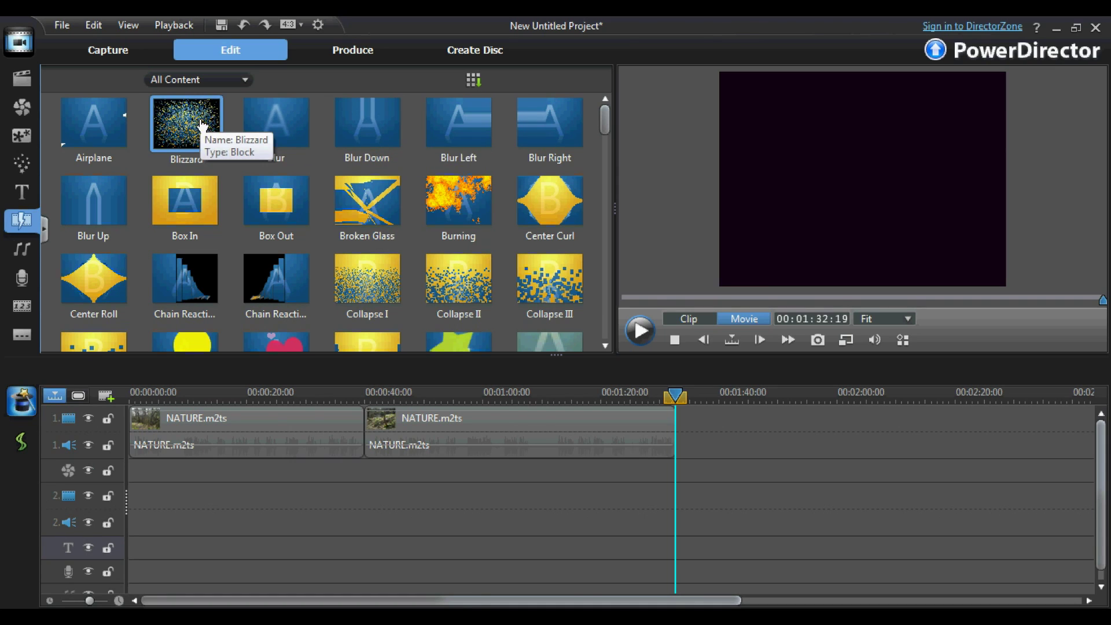
pyautogui.moveTo(202, 124); pyautogui.dragTo(364, 419)
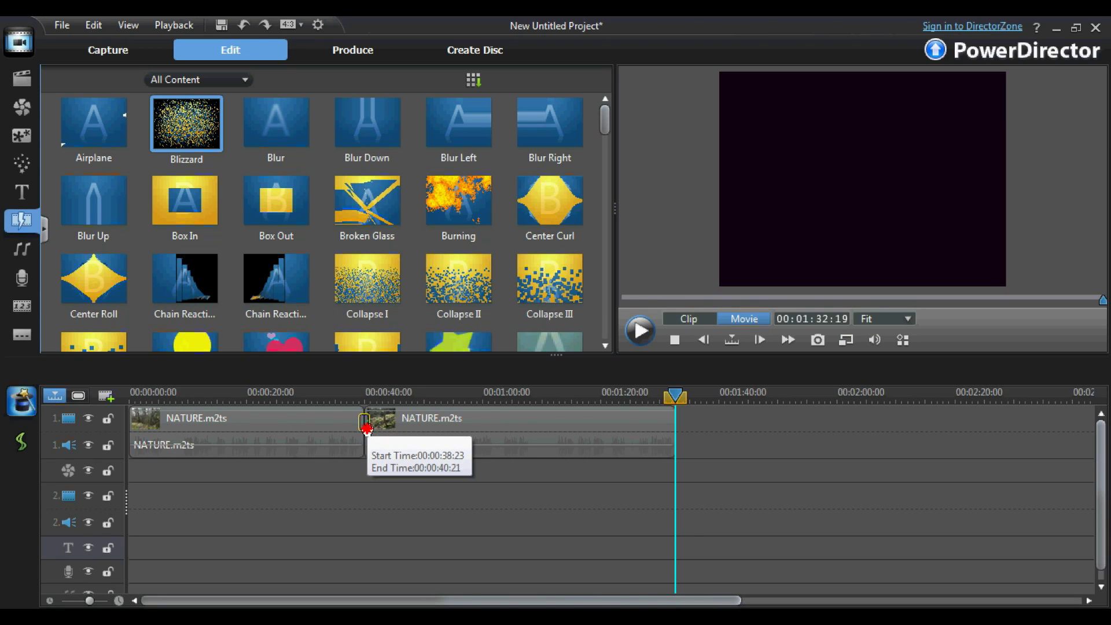
pyautogui.moveTo(366, 426); pyautogui.dragTo(366, 426)
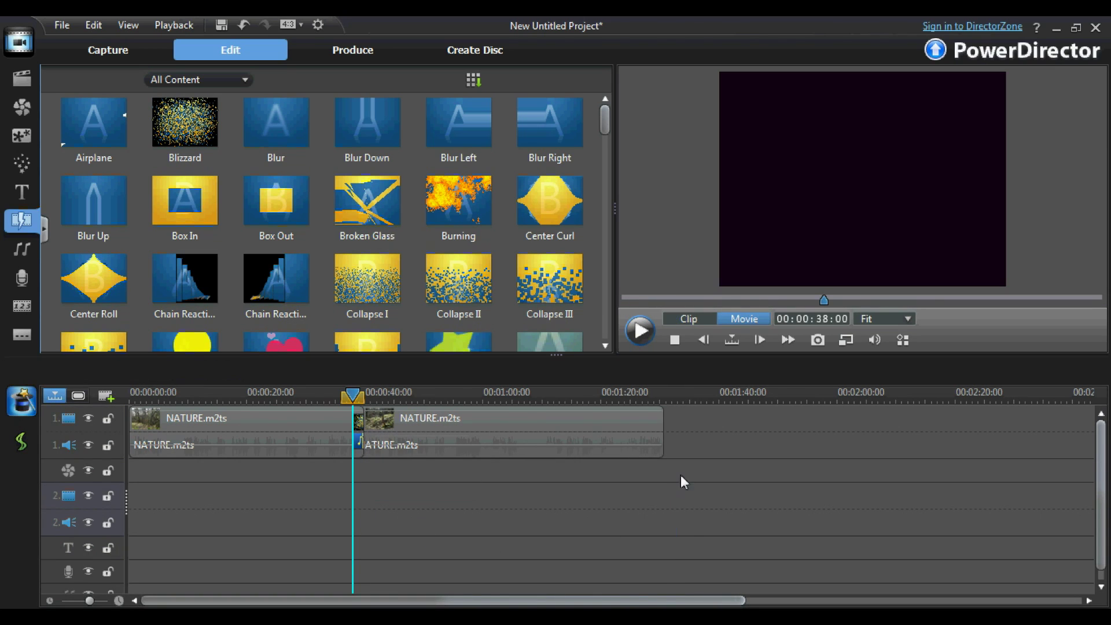
pyautogui.click(639, 330)
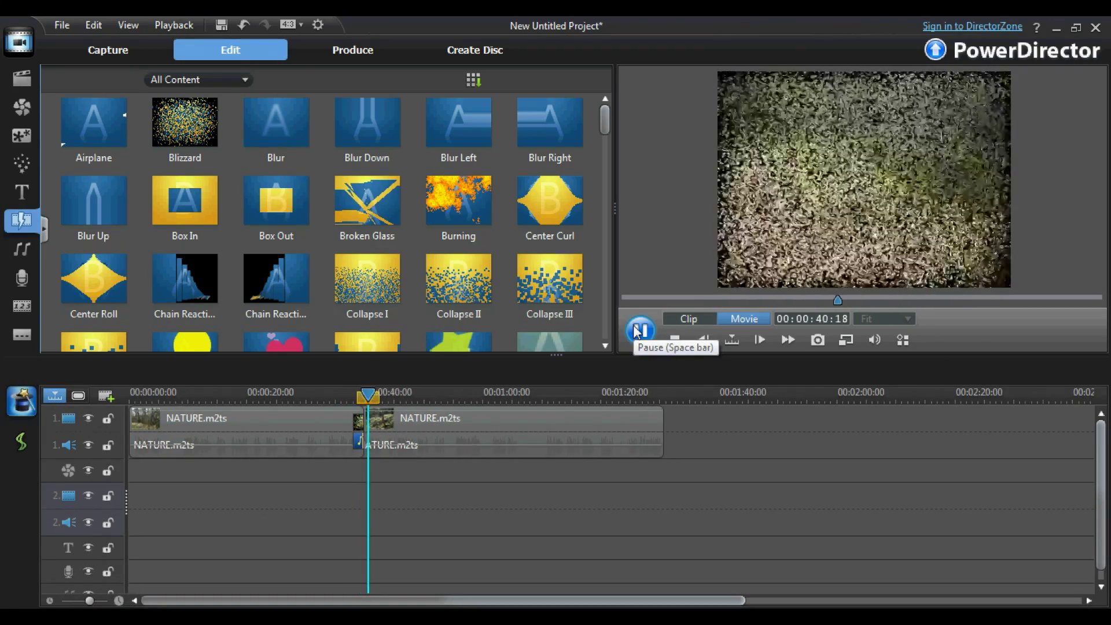
pyautogui.click(639, 329)
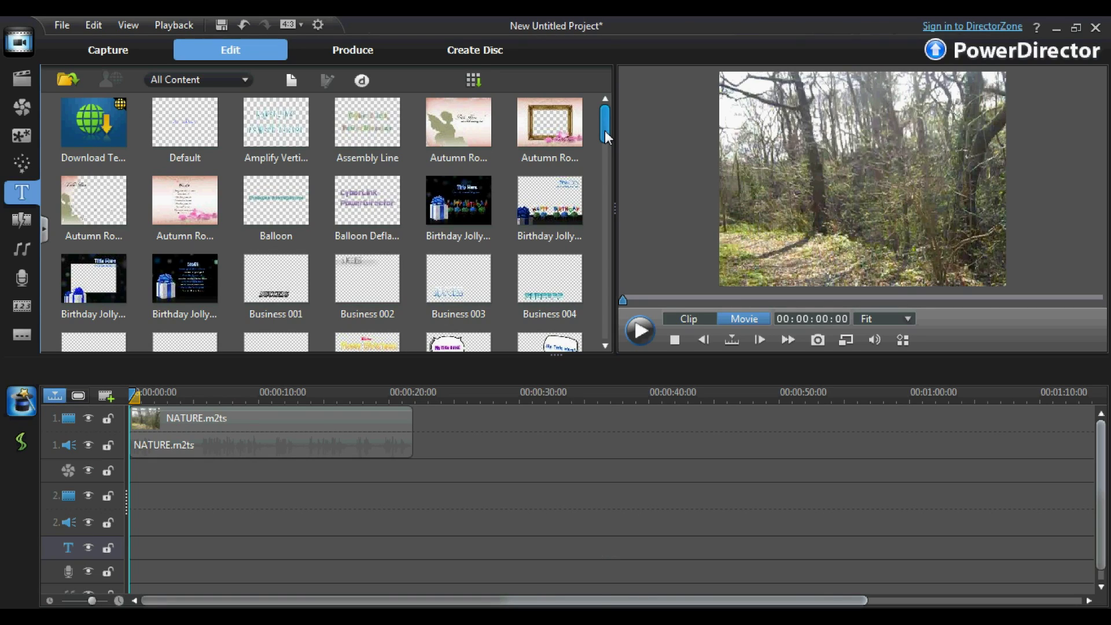
# Step: Compare Autumn Romance 01, Assembly Line and Amplify Vertical, then place Amplify Vertical at 00:00 on the title track
pyautogui.click(605, 130)
pyautogui.moveTo(605, 134)
pyautogui.mouseDown()
pyautogui.moveTo(605, 336)
pyautogui.moveTo(603, 123)
pyautogui.mouseUp()
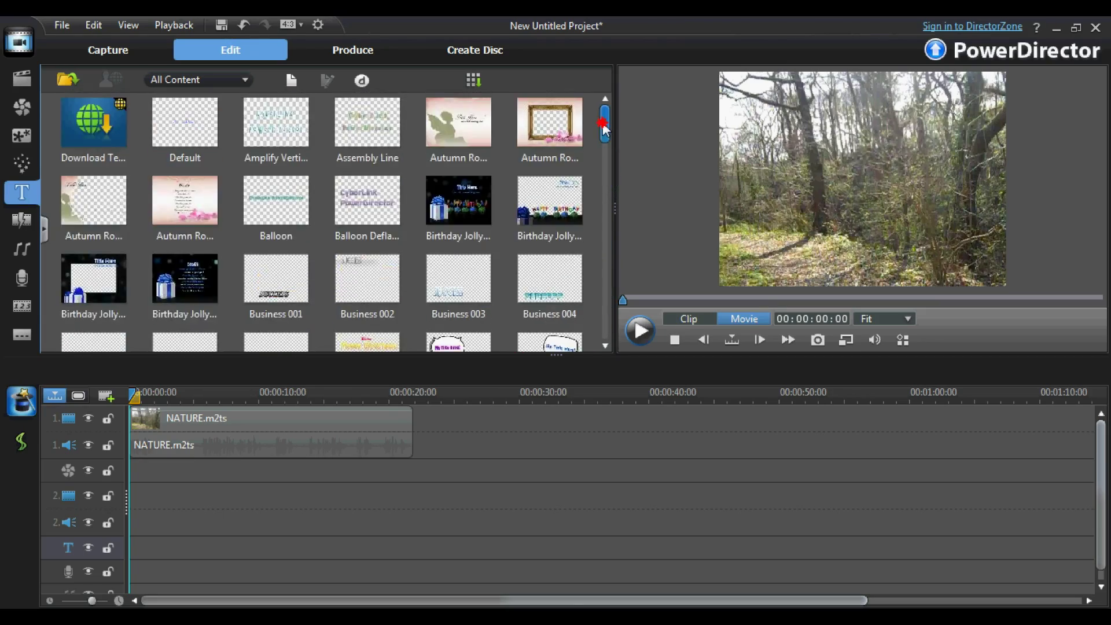
pyautogui.click(450, 140)
pyautogui.click(370, 130)
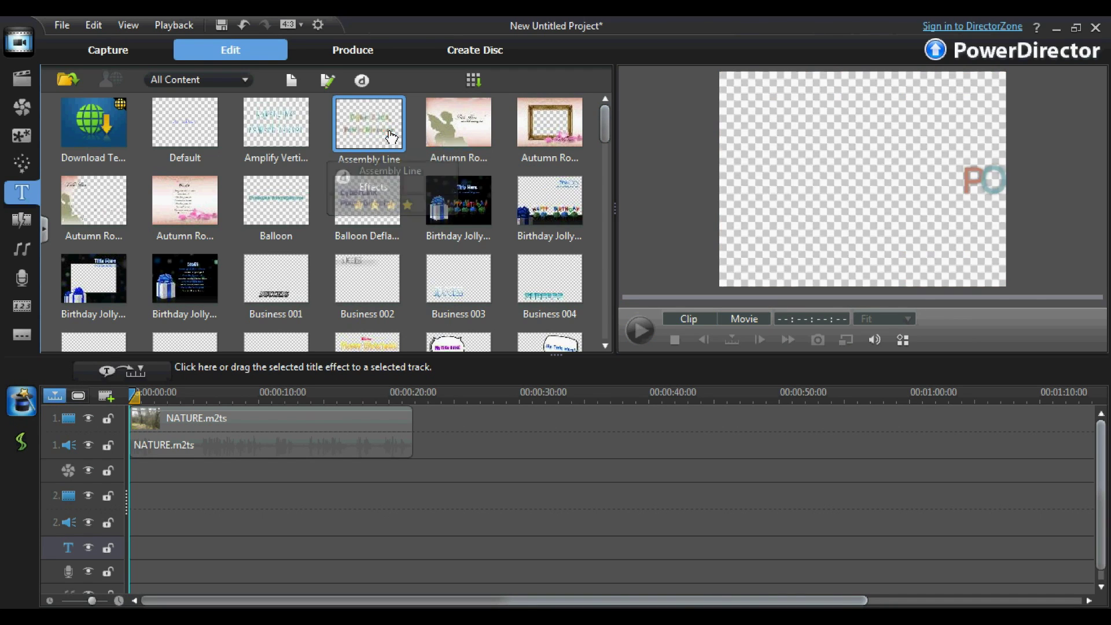
pyautogui.click(311, 137)
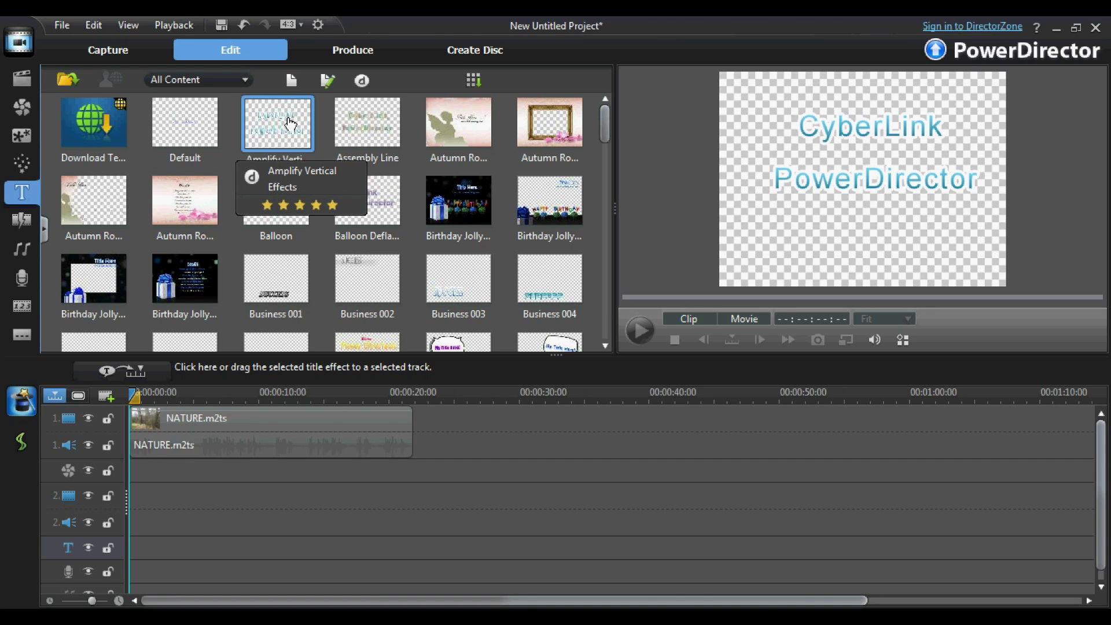
pyautogui.moveTo(290, 123); pyautogui.dragTo(134, 553)
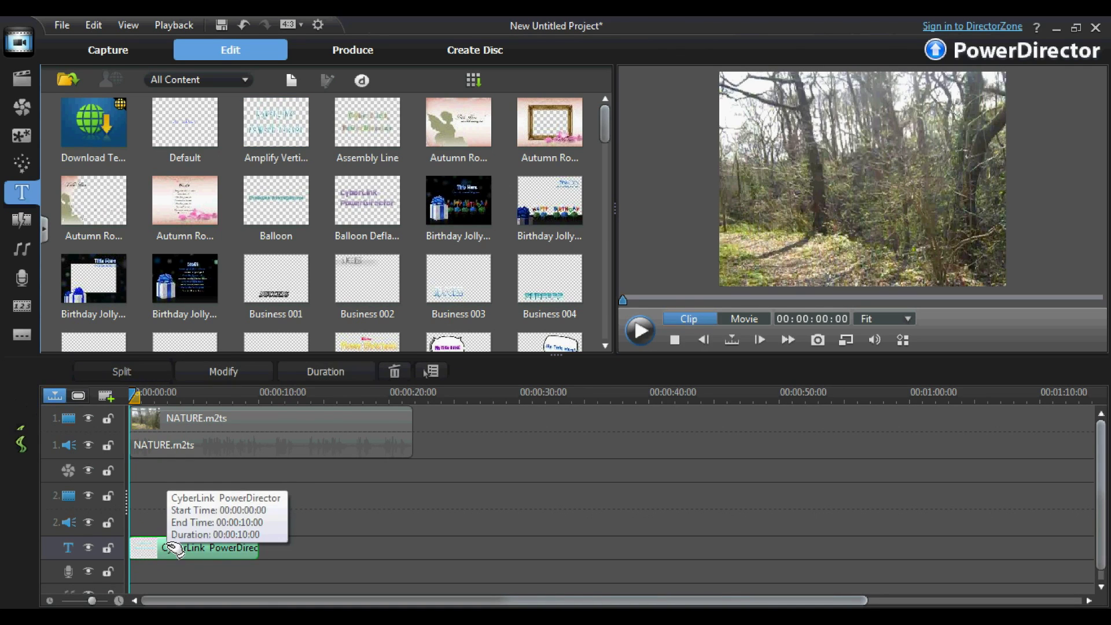
# Step: Open the title in Title Designer and replace its text with 'TechProductions'
pyautogui.doubleClick(174, 549)
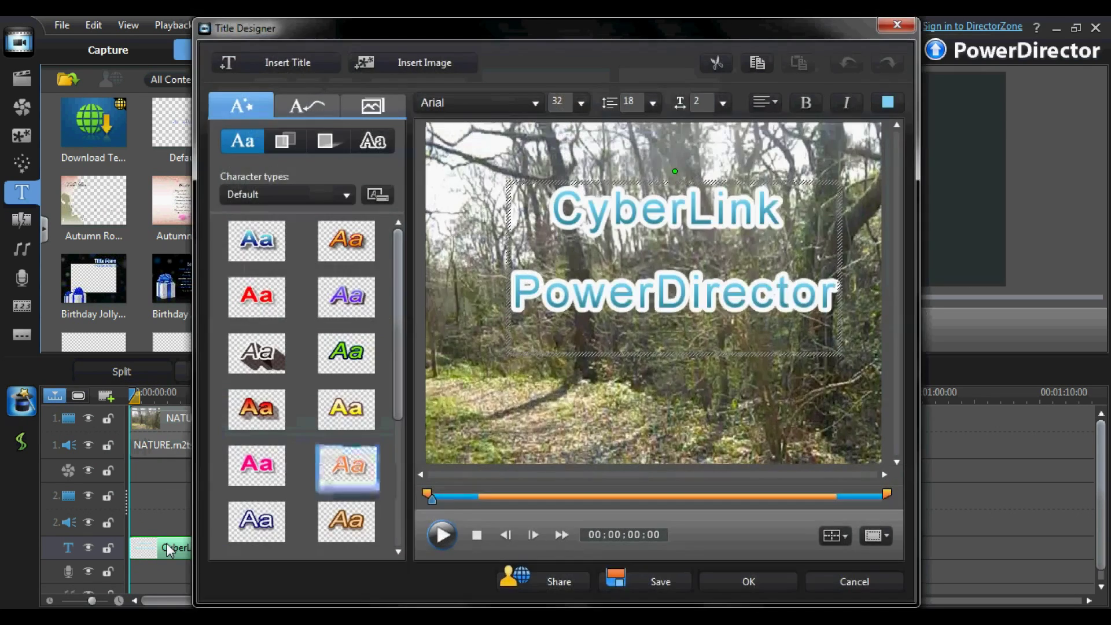
pyautogui.doubleClick(599, 249)
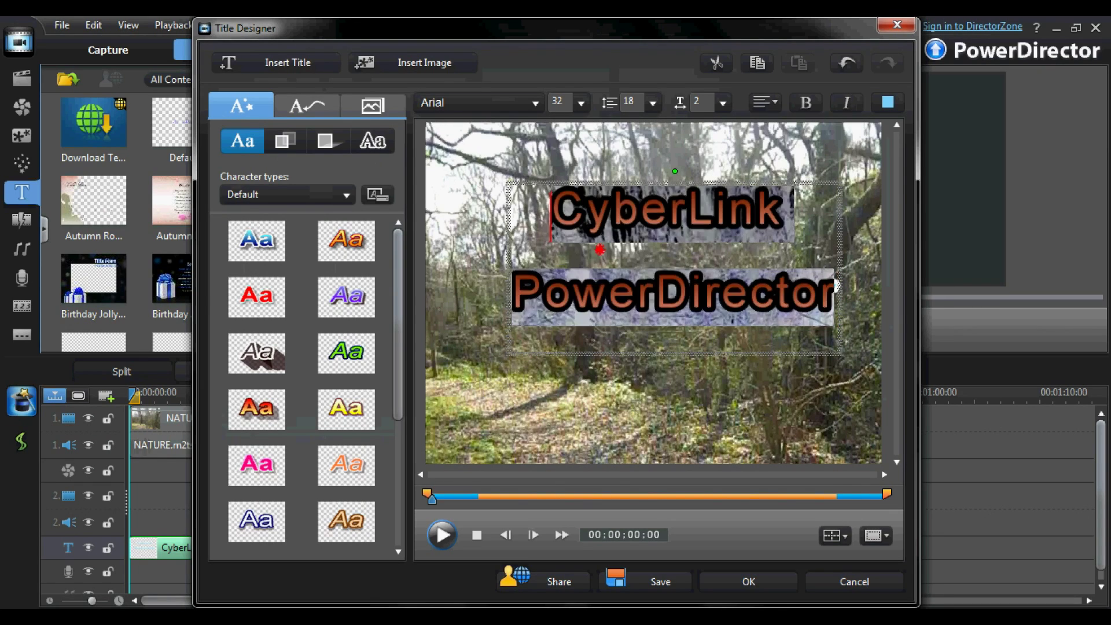
pyautogui.write('TechProduct')
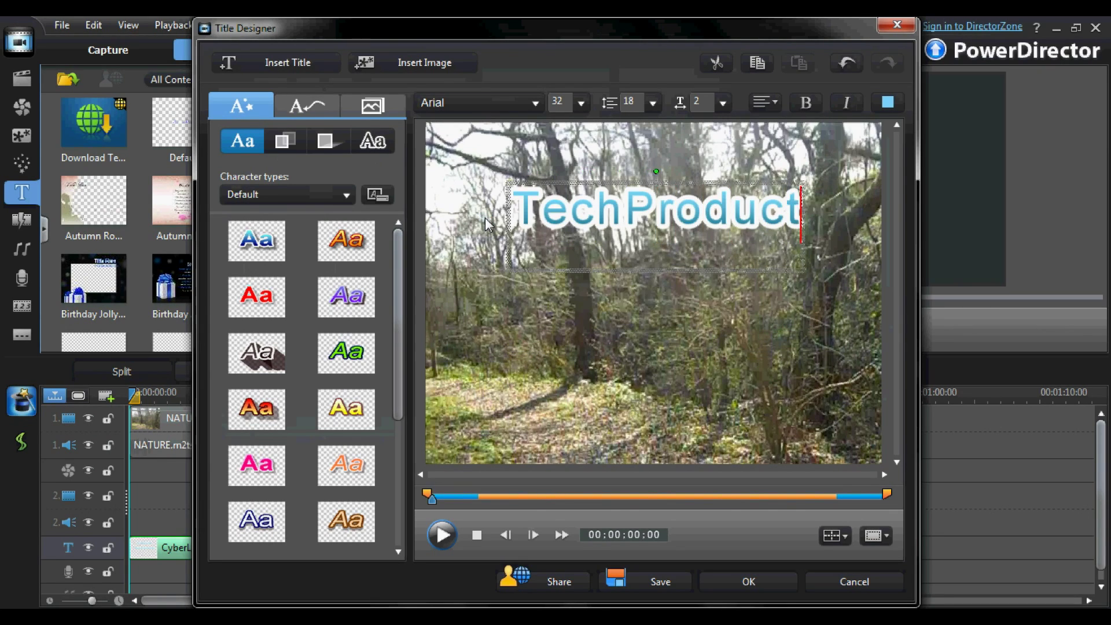
pyautogui.write('ions')
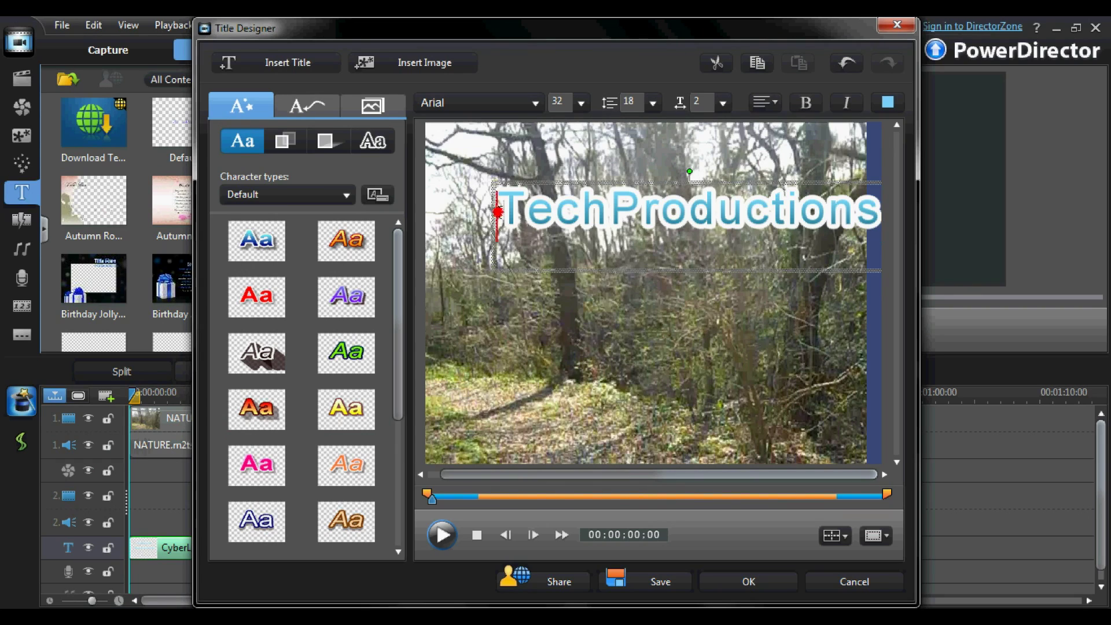
# Step: Style the TechProductions text at size 24 with the green italic Arial character preset
pyautogui.moveTo(498, 220); pyautogui.dragTo(878, 221)
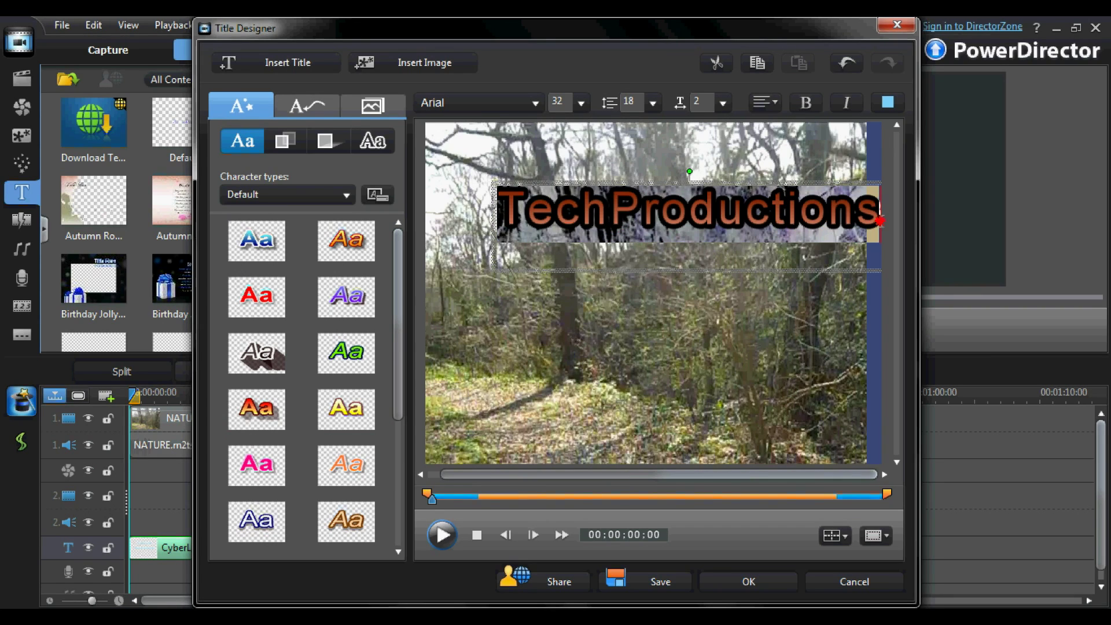
pyautogui.click(581, 105)
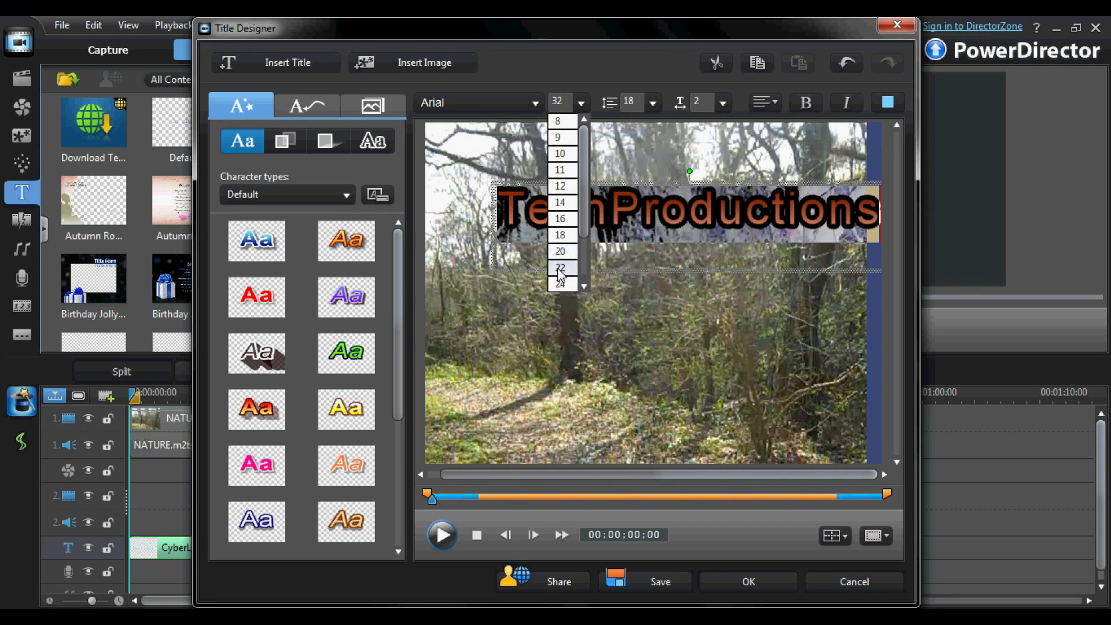
pyautogui.click(560, 284)
pyautogui.click(501, 112)
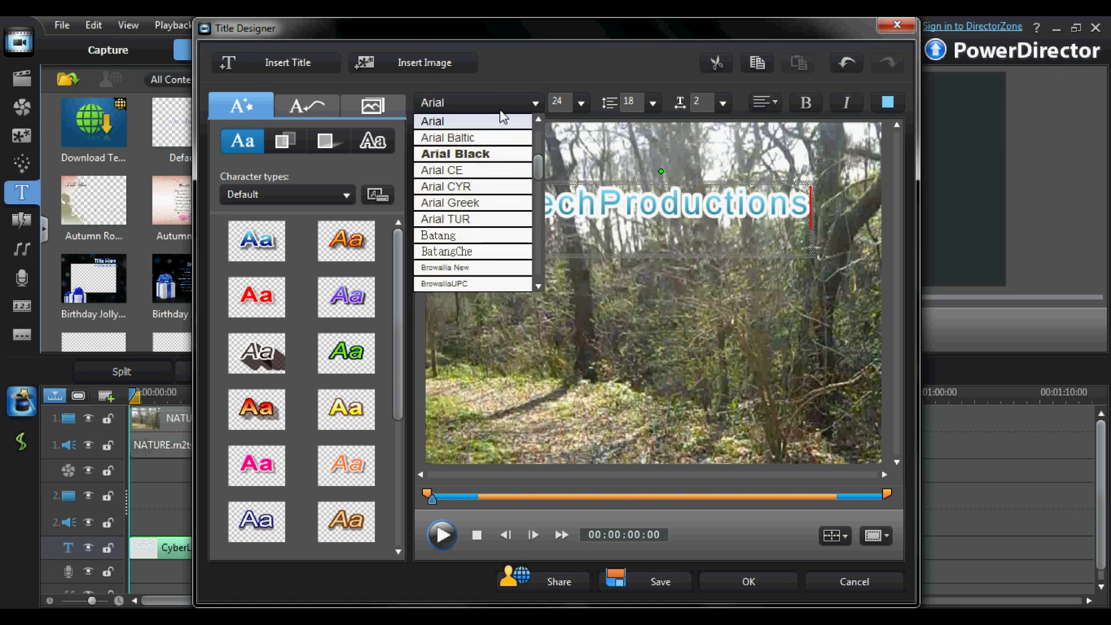
pyautogui.click(444, 268)
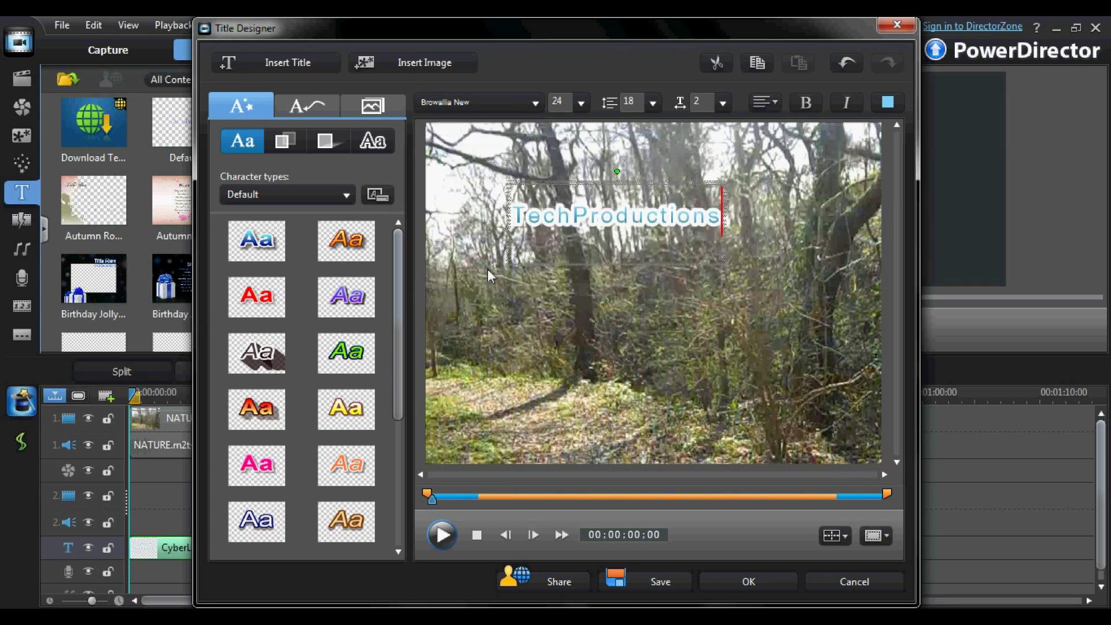
pyautogui.click(361, 362)
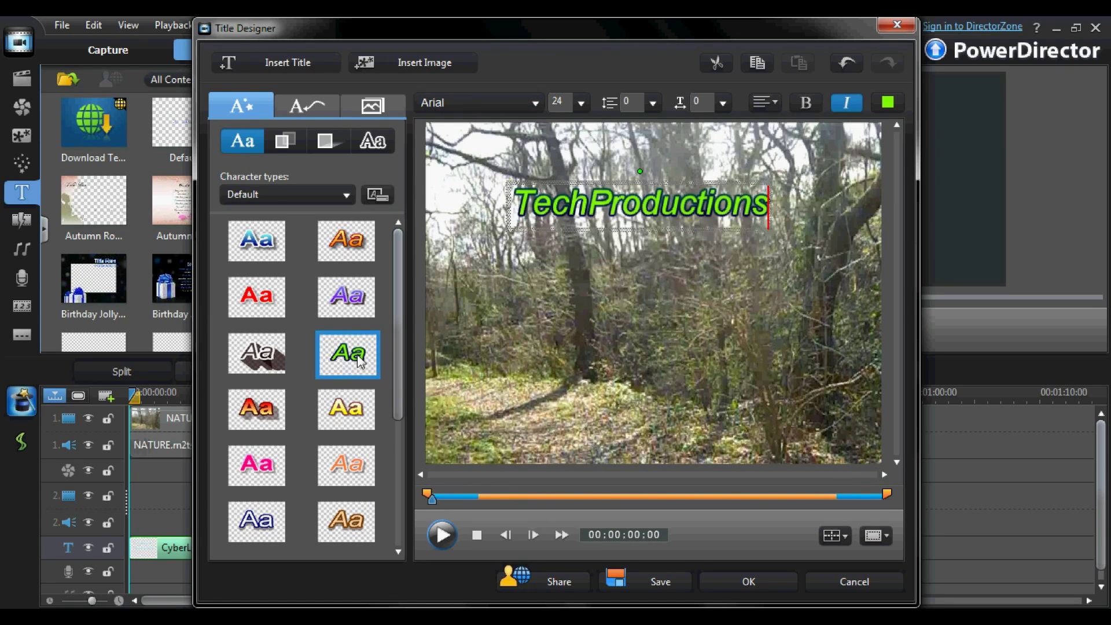
pyautogui.click(311, 109)
# Step: Set Flocking as the title's starting effect and Magnets II as its ending effect, then confirm the title
pyautogui.click(353, 429)
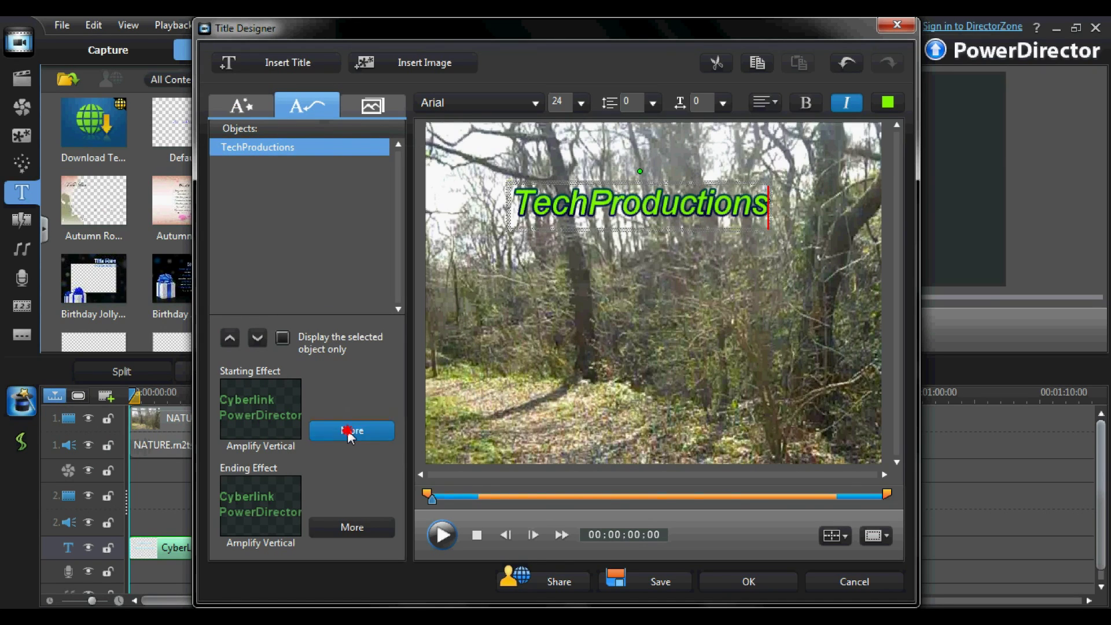
pyautogui.click(544, 370)
pyautogui.click(618, 491)
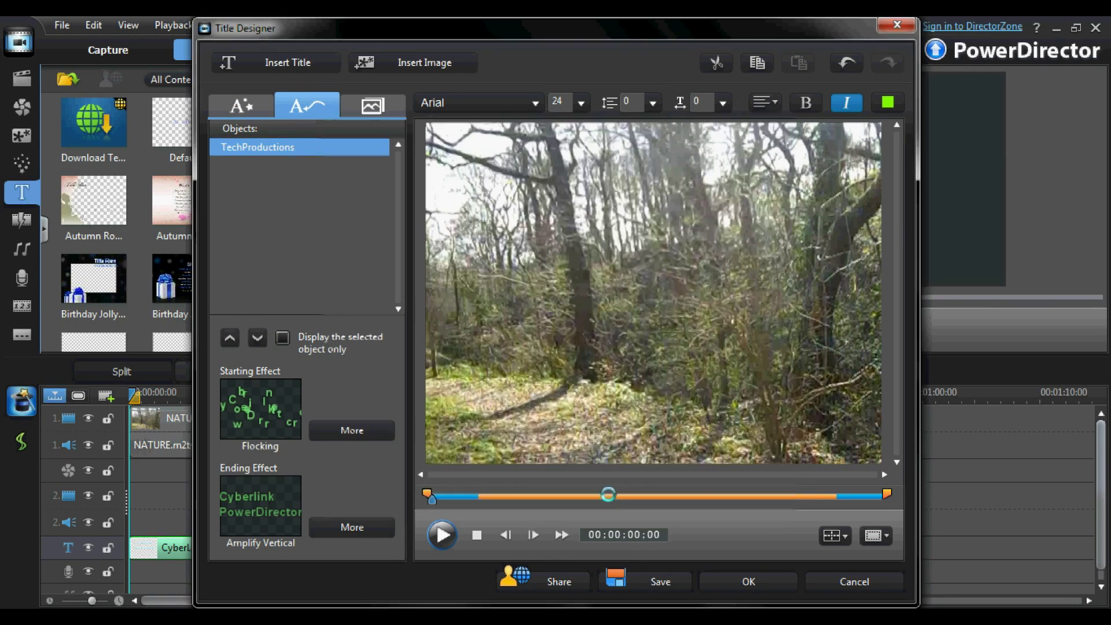
pyautogui.click(364, 528)
pyautogui.click(748, 448)
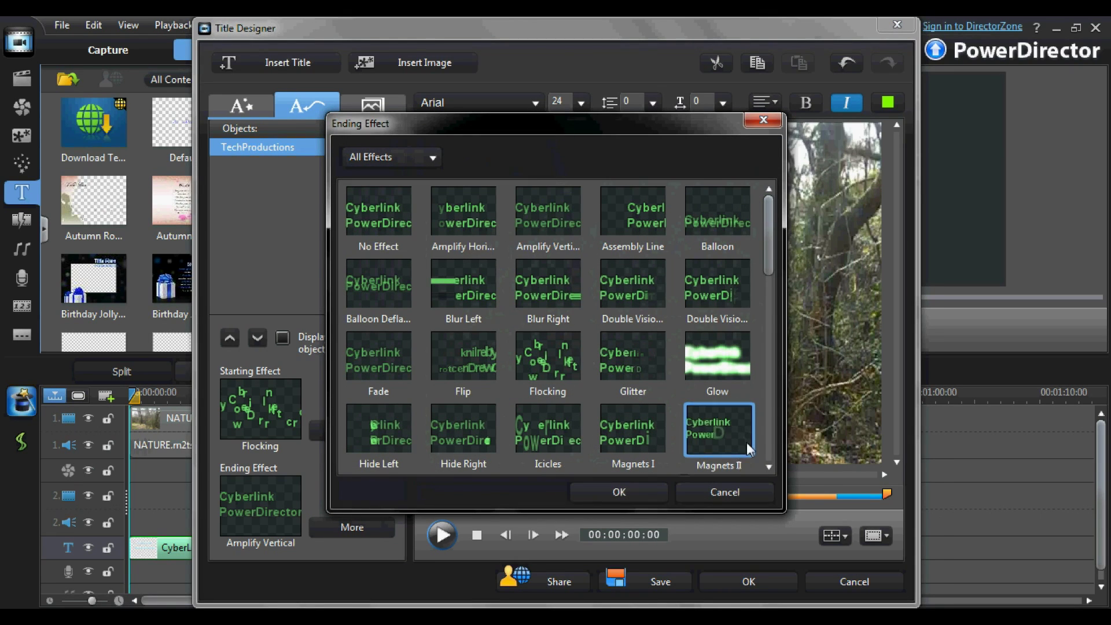
pyautogui.click(645, 492)
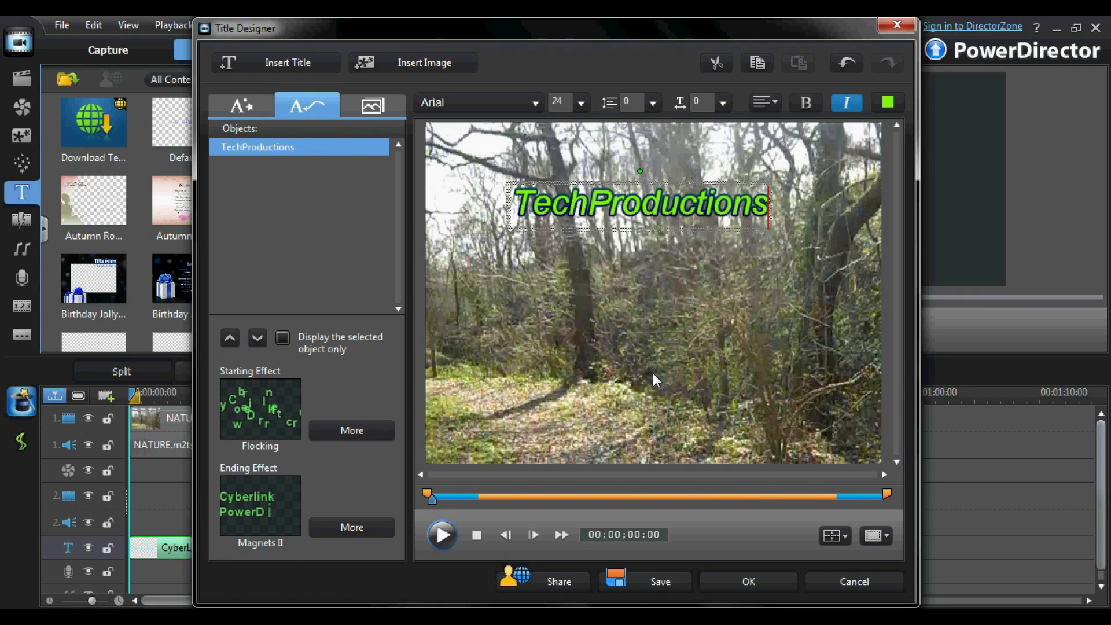
pyautogui.click(727, 578)
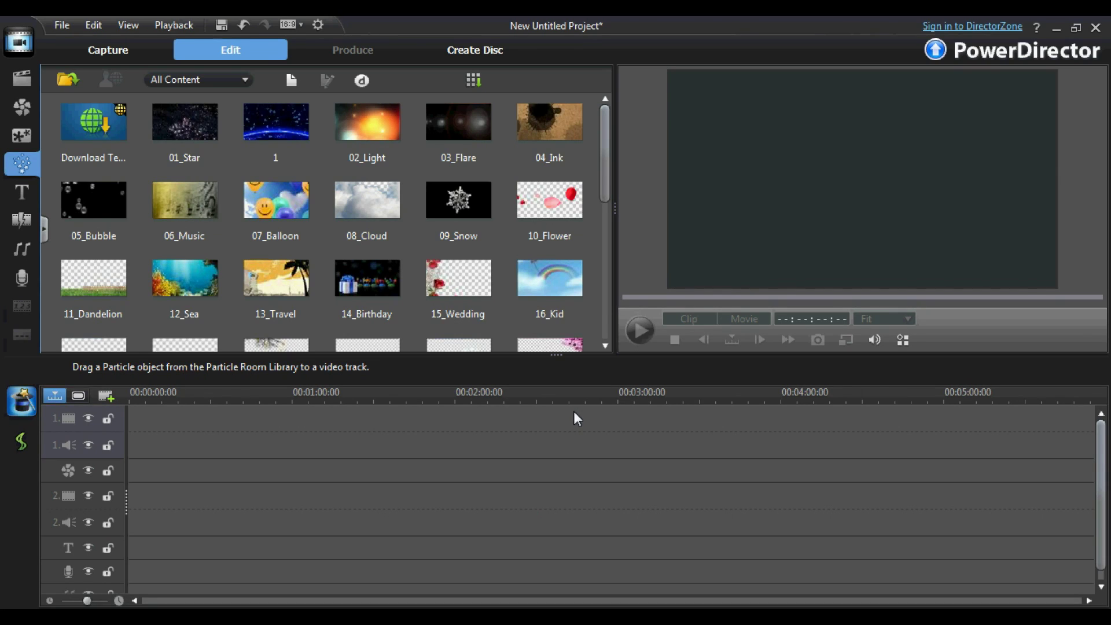
# Step: Preview the 03_Flare, 02_Light and other particle effects, then select 05_Bubble
pyautogui.click(93, 200)
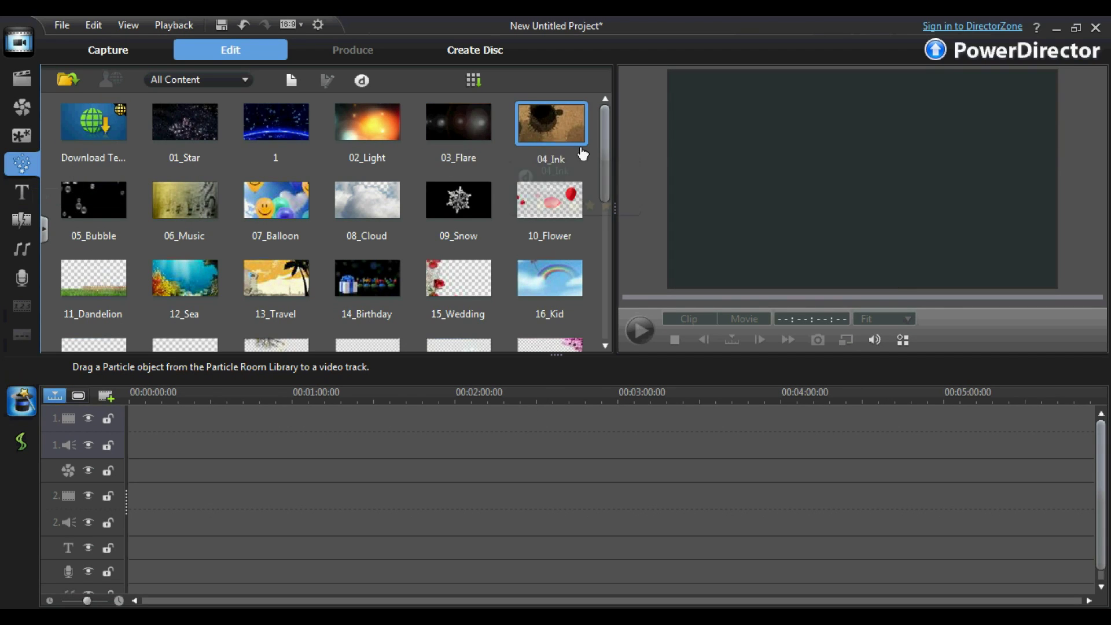
pyautogui.moveTo(604, 162); pyautogui.dragTo(616, 135)
pyautogui.click(459, 122)
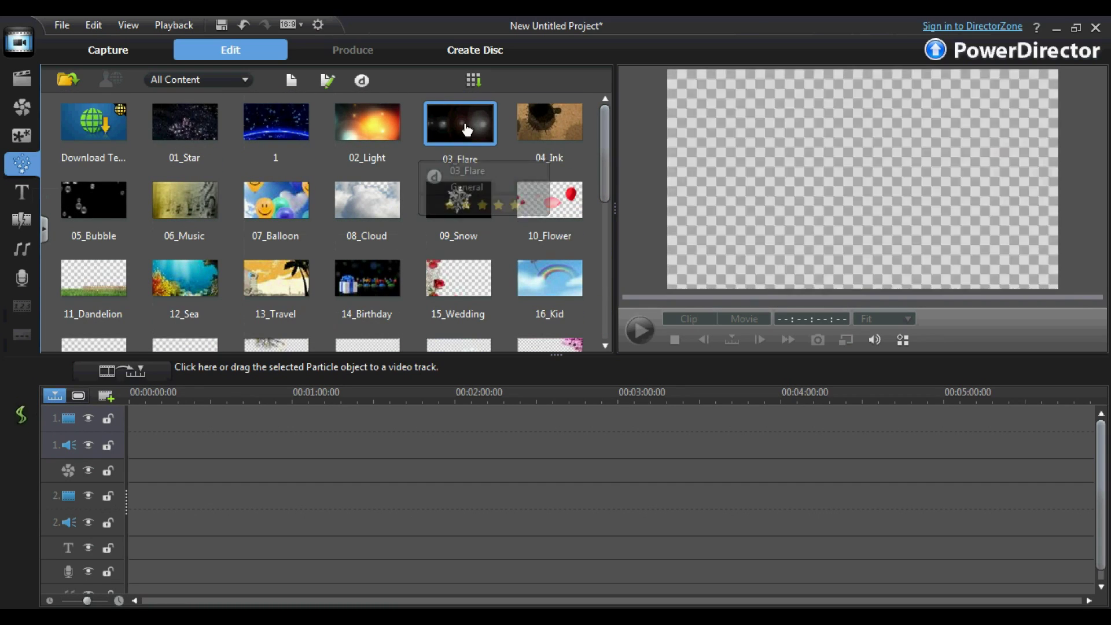
pyautogui.click(378, 126)
pyautogui.click(249, 132)
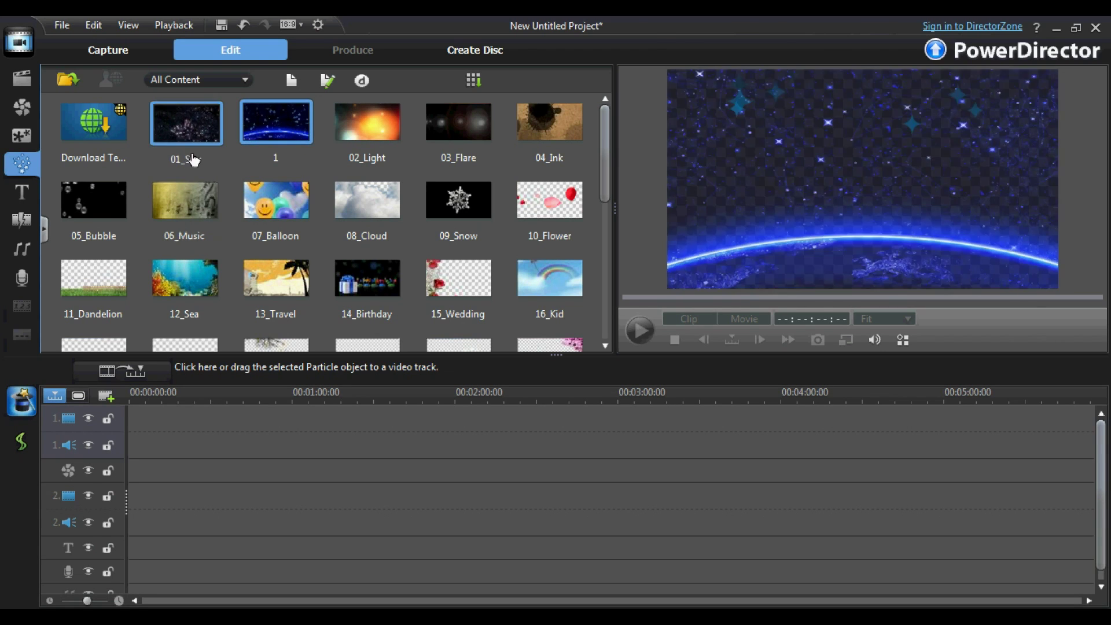
pyautogui.click(104, 192)
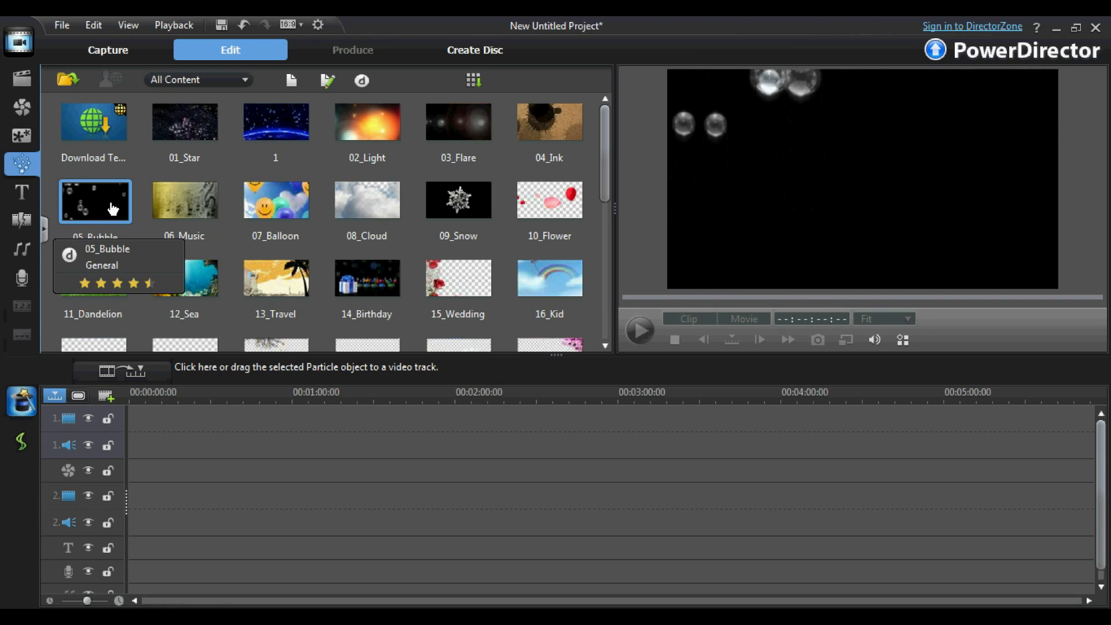
# Step: Place 05_Bubble at 00:00 on track 1 and stretch it to a 00:01:08:02 duration
pyautogui.moveTo(113, 209)
pyautogui.mouseDown()
pyautogui.moveTo(136, 255)
pyautogui.moveTo(141, 418)
pyautogui.mouseUp()
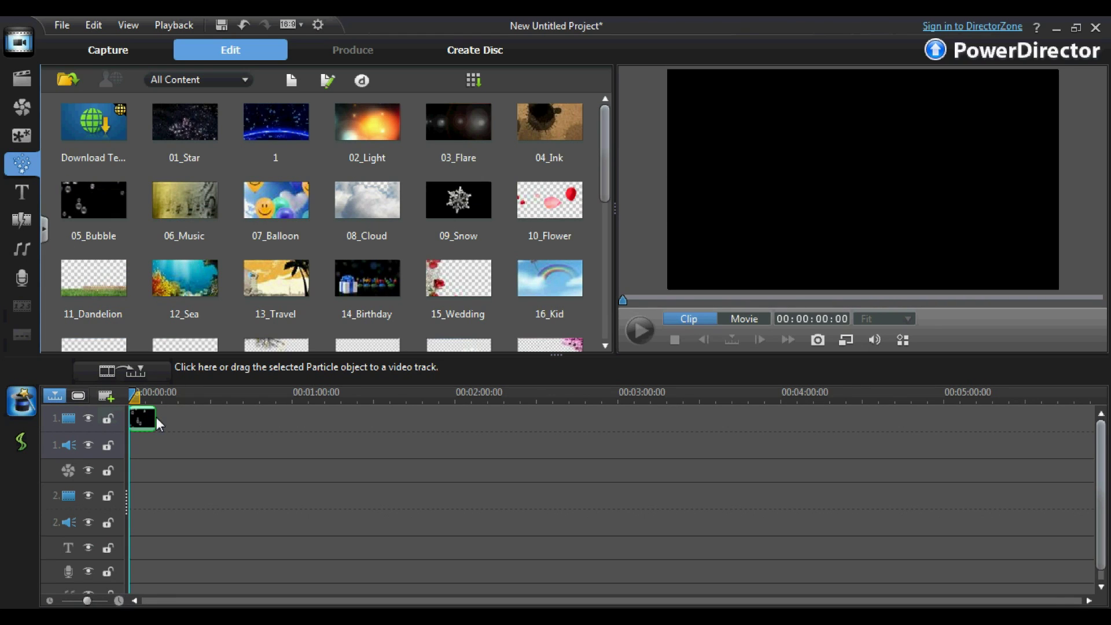
pyautogui.click(155, 415)
pyautogui.moveTo(155, 416); pyautogui.dragTo(125, 405)
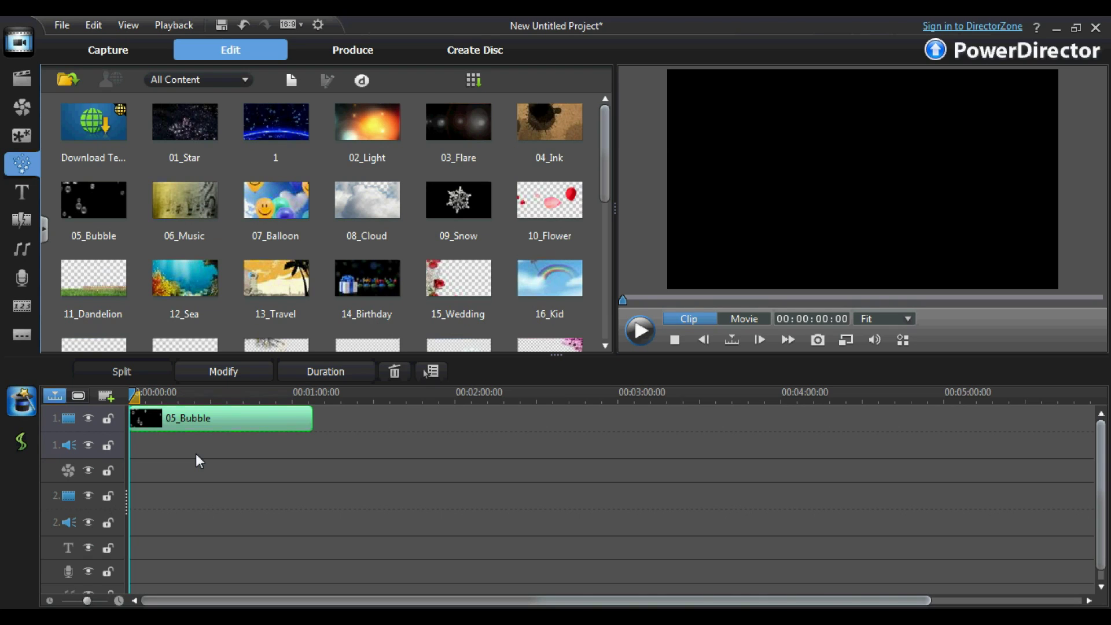
# Step: Place the 01Text title on video track 2 at 0:10 and extend its end to 0:51
pyautogui.click(23, 197)
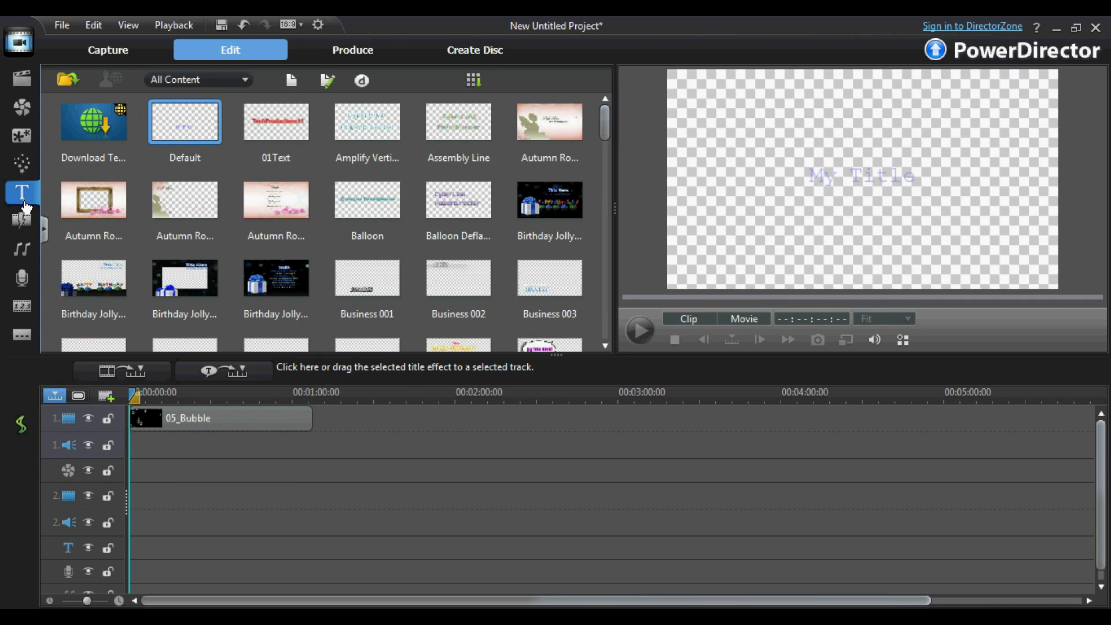
pyautogui.moveTo(269, 142); pyautogui.dragTo(269, 496)
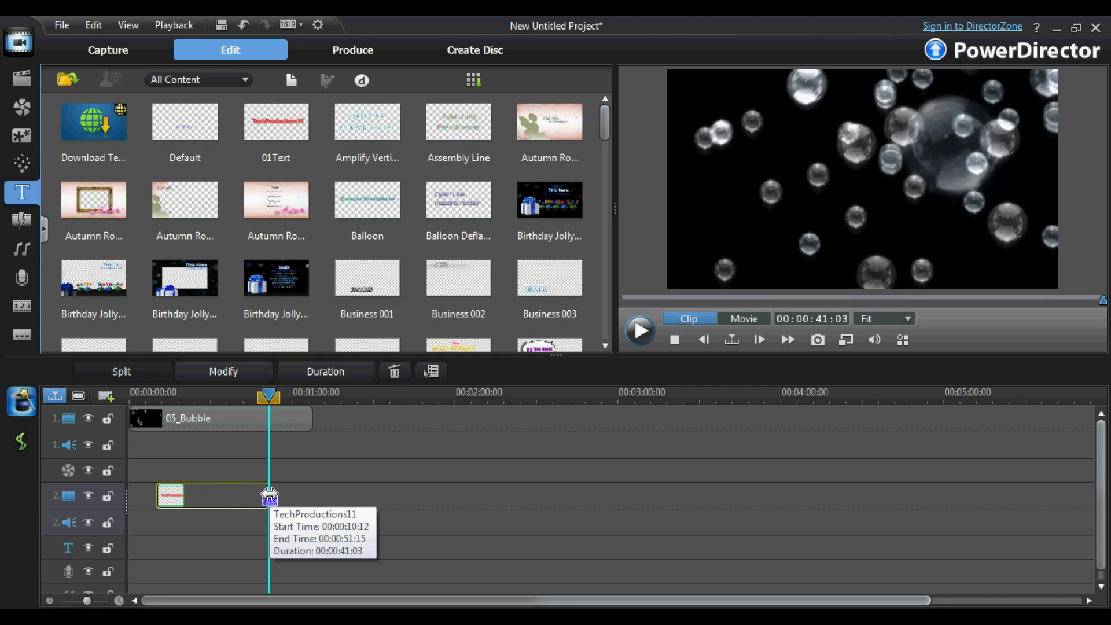
pyautogui.moveTo(270, 495); pyautogui.dragTo(270, 496)
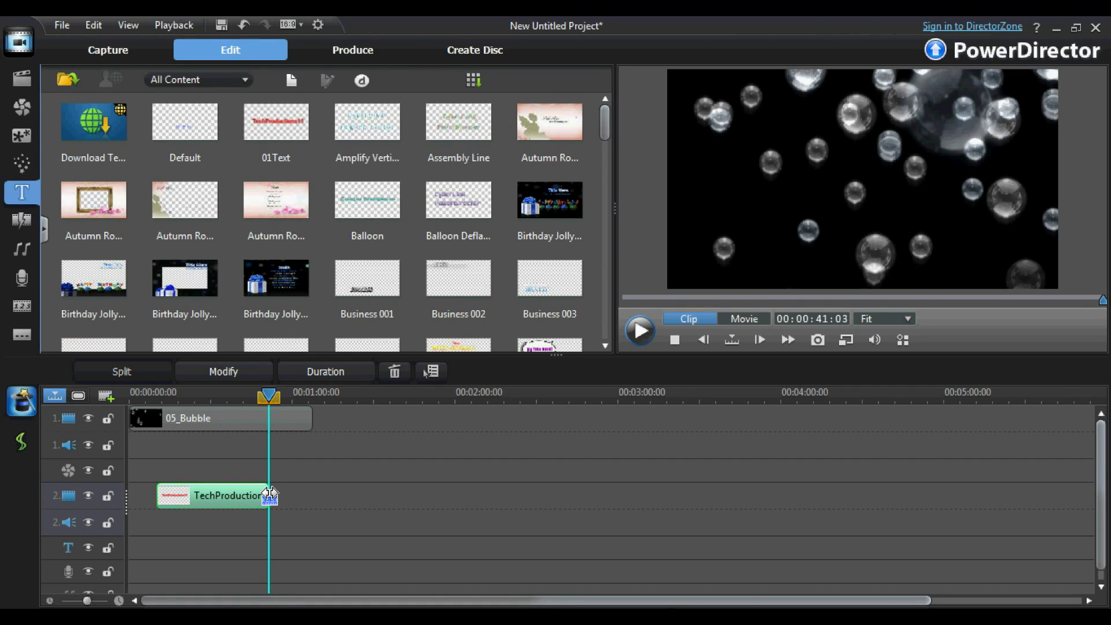
# Step: Play the bubble intro and its title from the start in the separate Media Viewer window
pyautogui.click(845, 340)
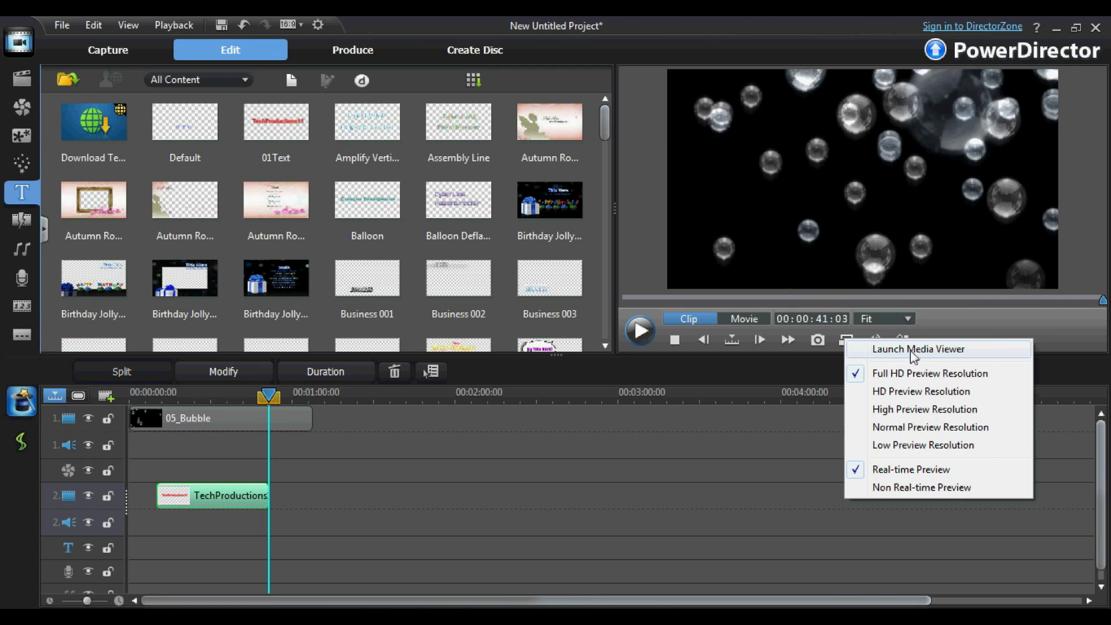
pyautogui.click(928, 350)
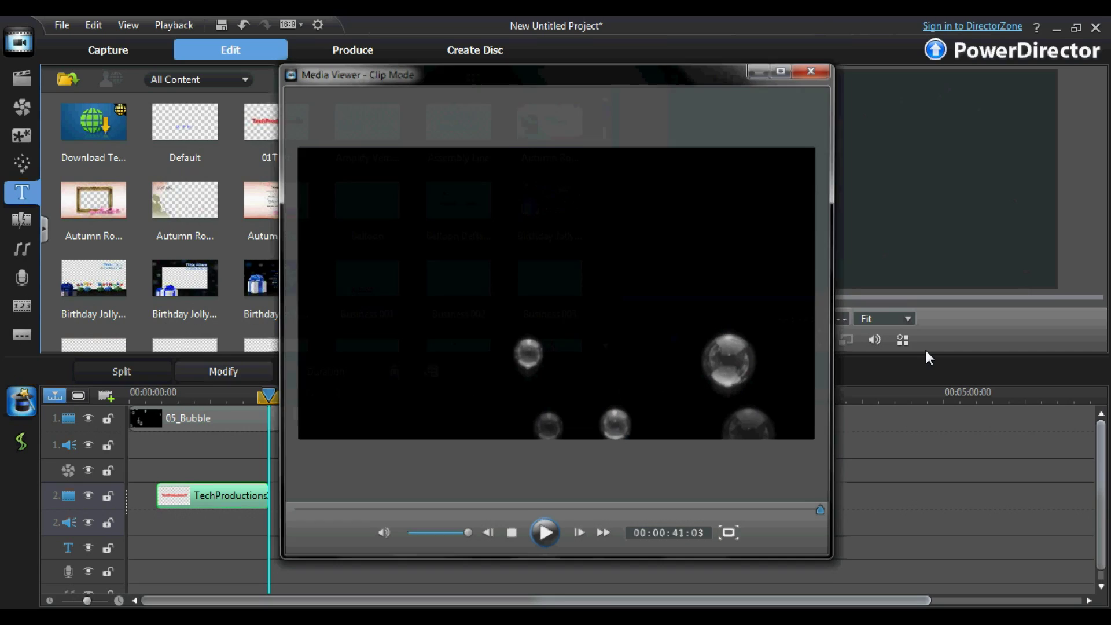
pyautogui.click(554, 533)
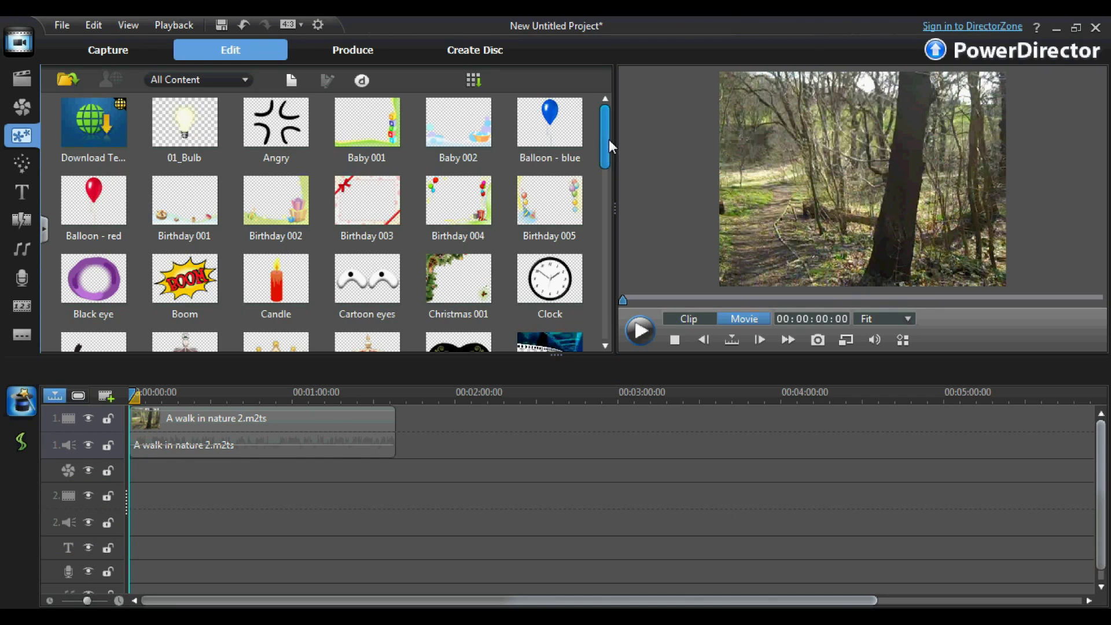
# Step: Preview the Kiss, Lines, Baby 001/002 and Angry PiP objects, then select Balloon - blue
pyautogui.moveTo(609, 140); pyautogui.dragTo(611, 200)
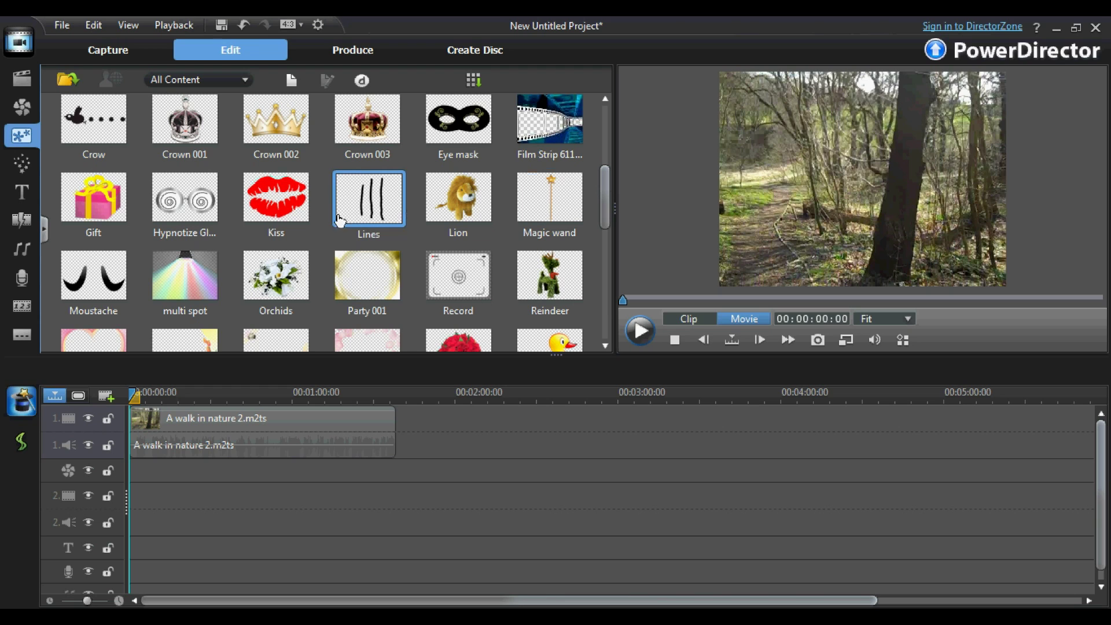
pyautogui.click(319, 216)
pyautogui.click(354, 204)
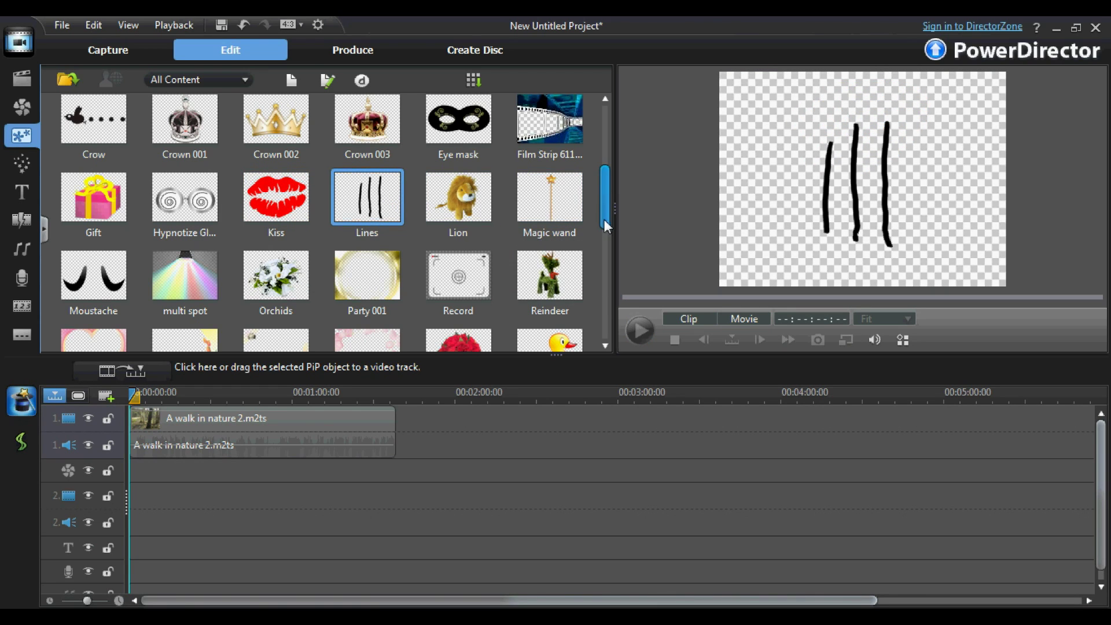
pyautogui.moveTo(603, 219); pyautogui.dragTo(612, 110)
pyautogui.click(551, 132)
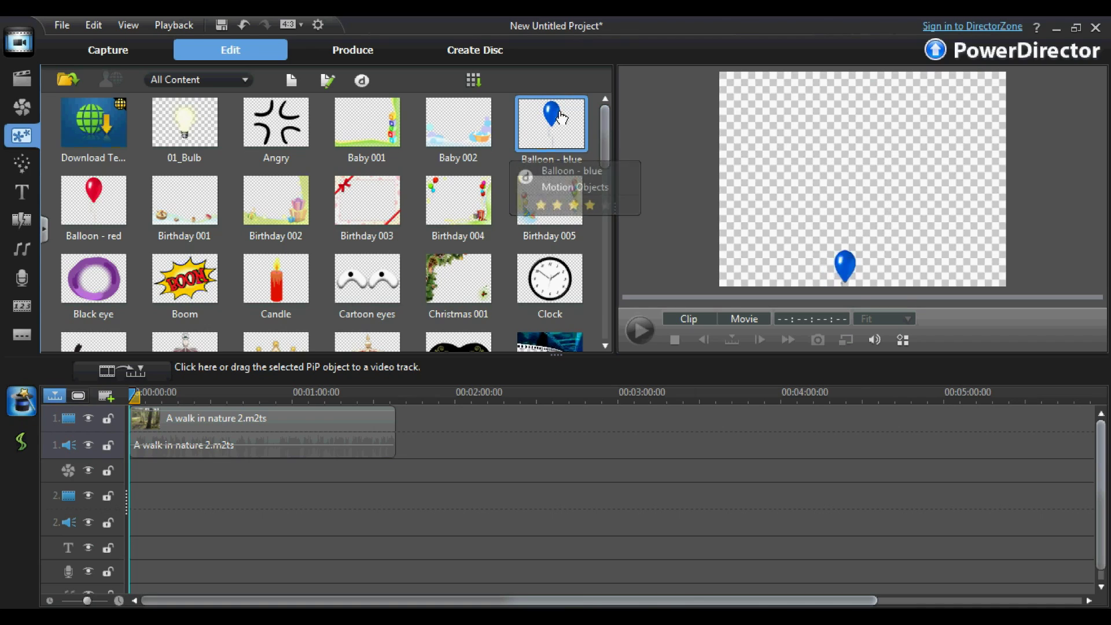
pyautogui.click(461, 128)
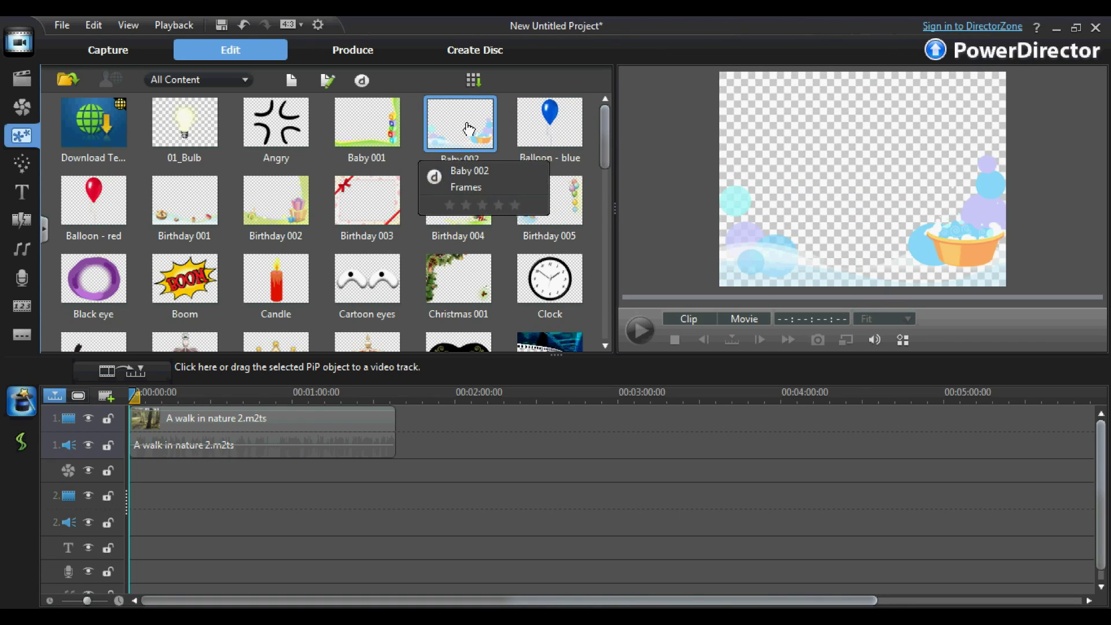
pyautogui.click(359, 140)
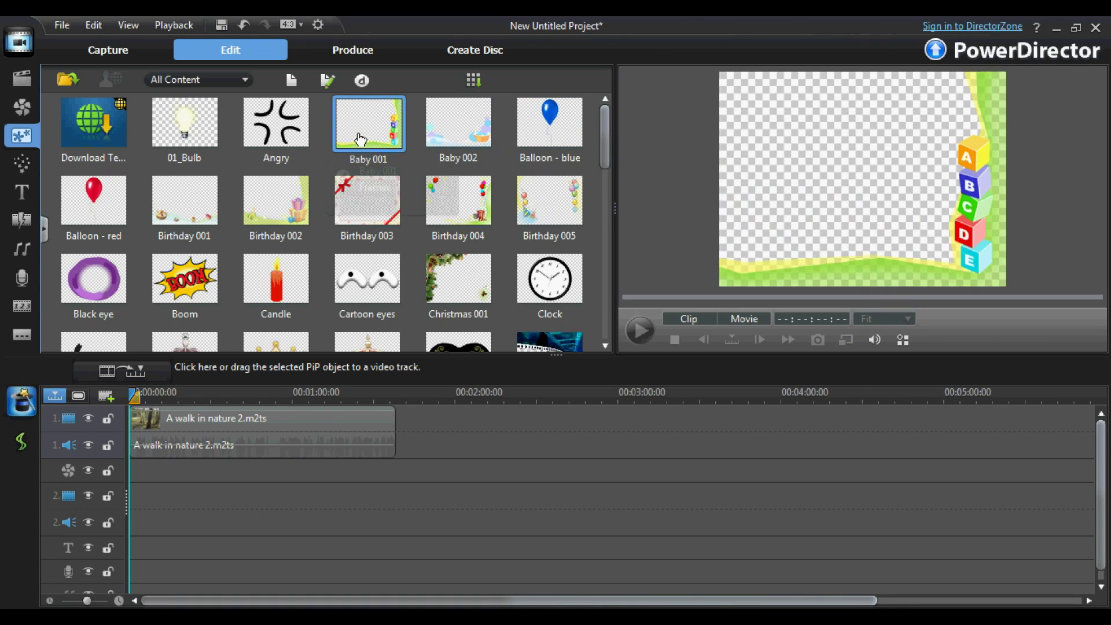
pyautogui.click(289, 136)
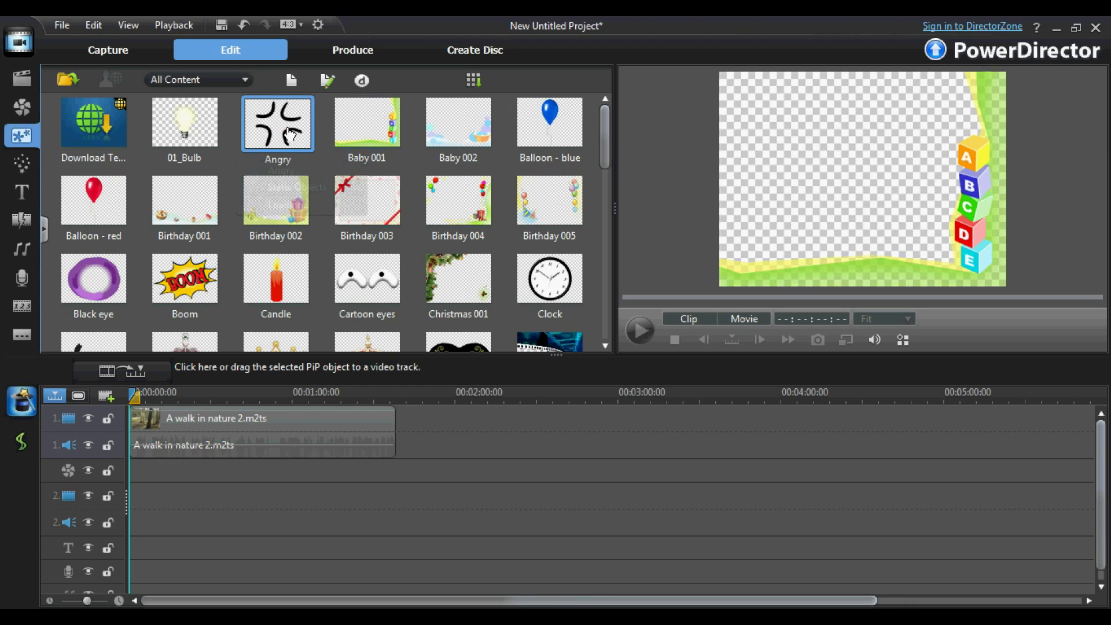
pyautogui.click(376, 124)
pyautogui.click(446, 132)
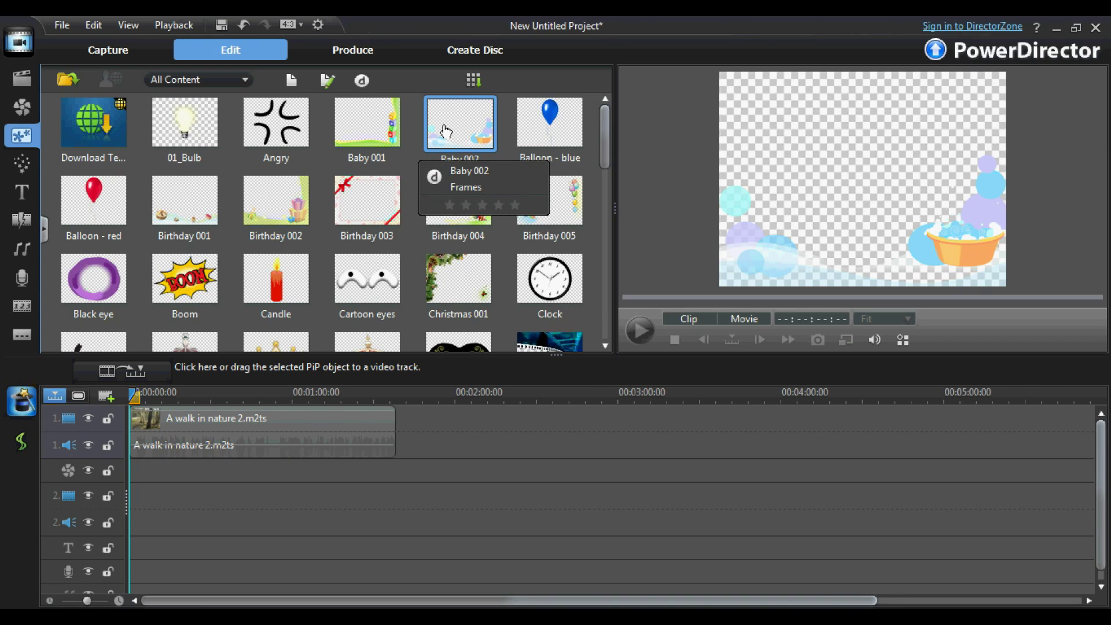
pyautogui.click(547, 127)
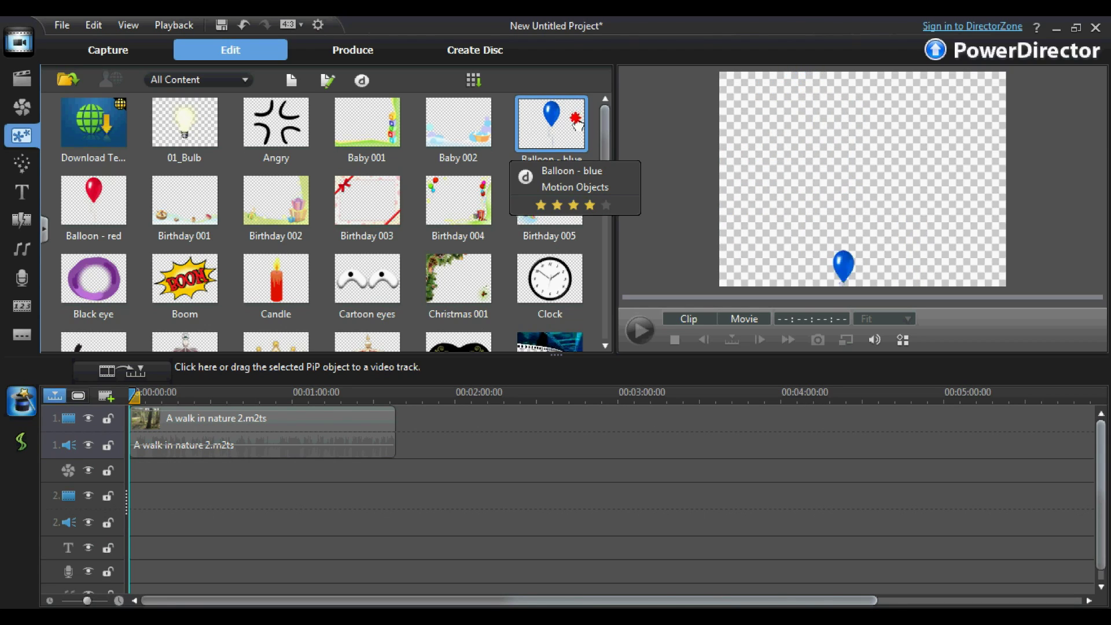
# Step: Place Balloon - blue at 0:00 on track 2 and play it in the Media Viewer
pyautogui.moveTo(579, 122); pyautogui.dragTo(153, 496)
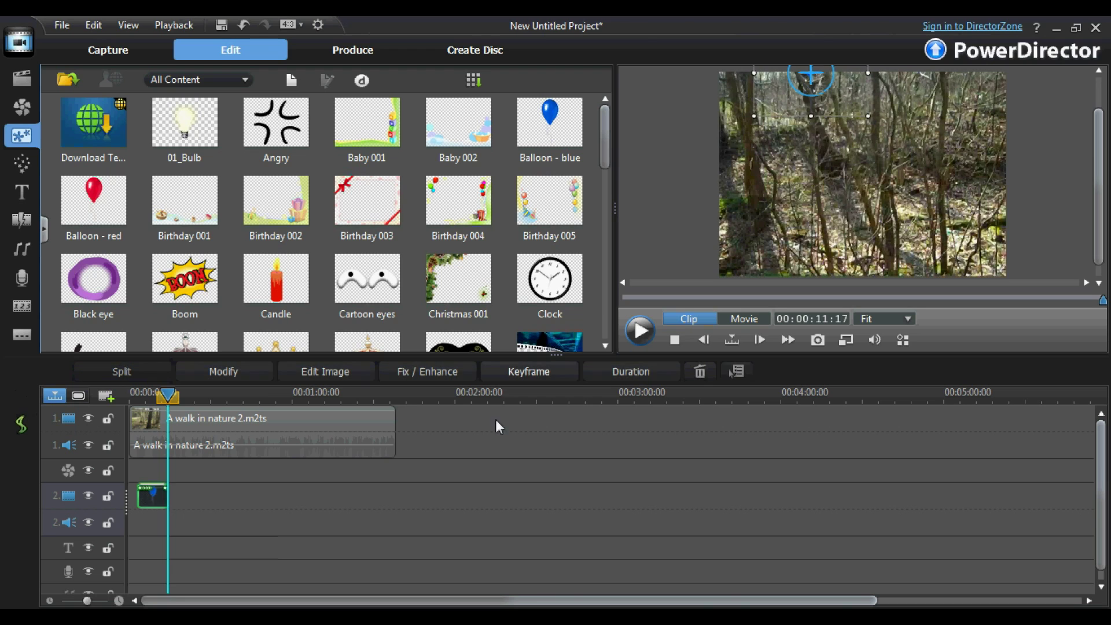
pyautogui.click(843, 342)
pyautogui.click(860, 350)
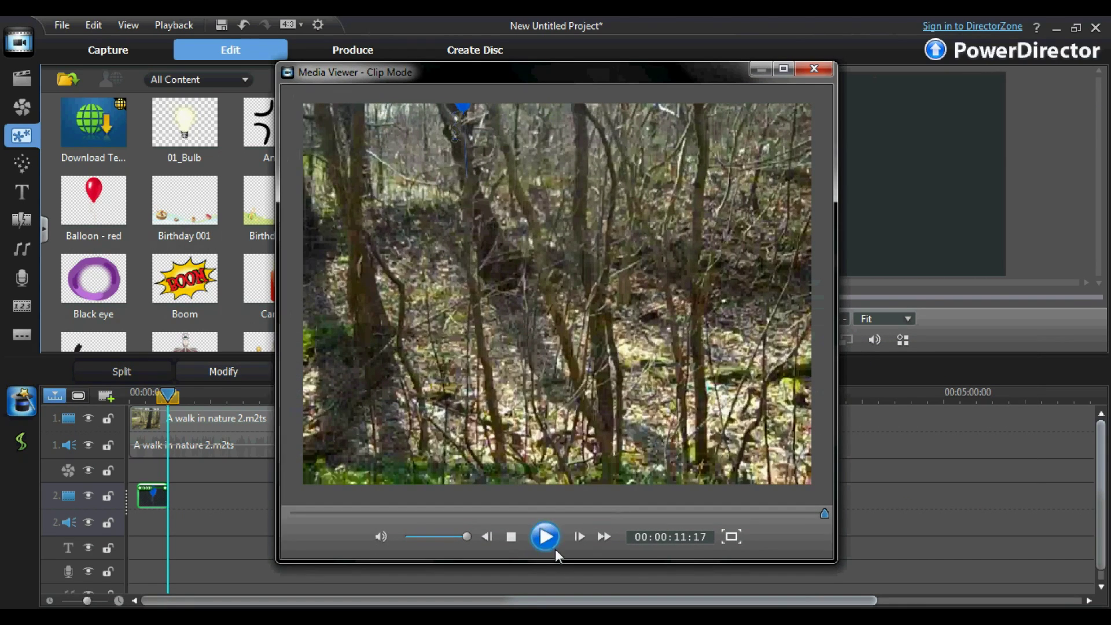
pyautogui.click(546, 537)
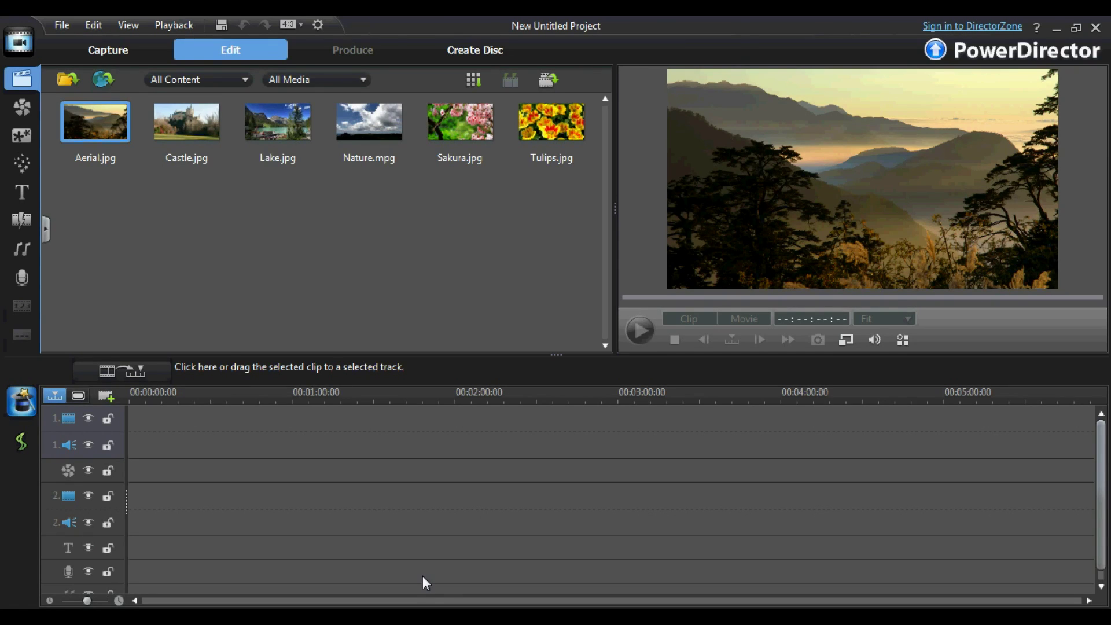
# Step: In Track Manager, add 98 video tracks and 98 audio tracks below Track 2
pyautogui.click(106, 397)
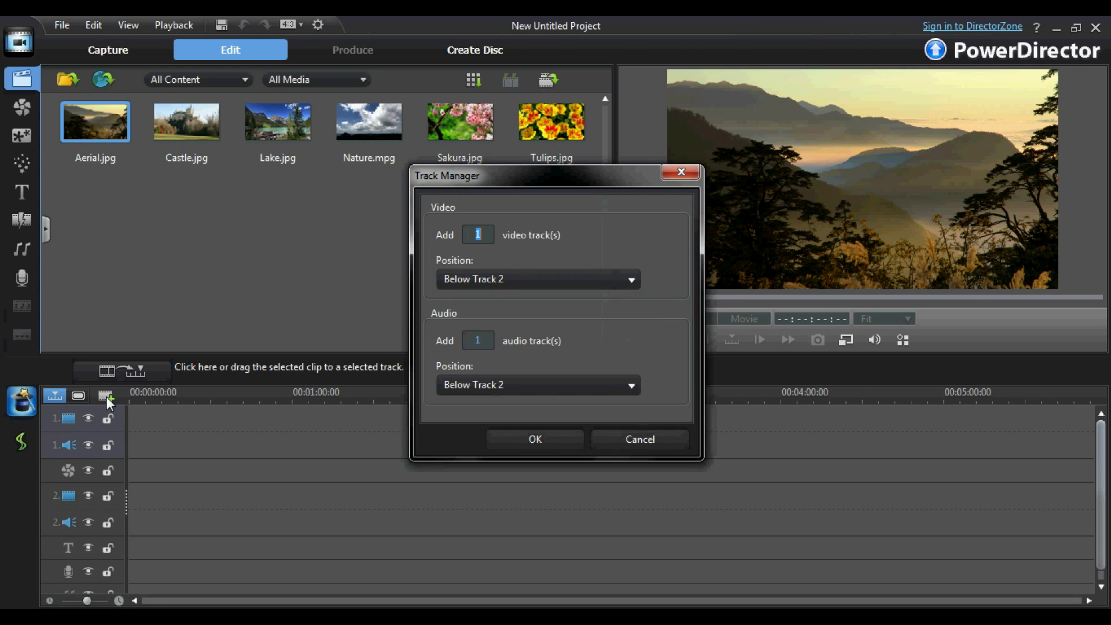
pyautogui.doubleClick(478, 234)
pyautogui.write('98')
pyautogui.doubleClick(482, 340)
pyautogui.write('98')
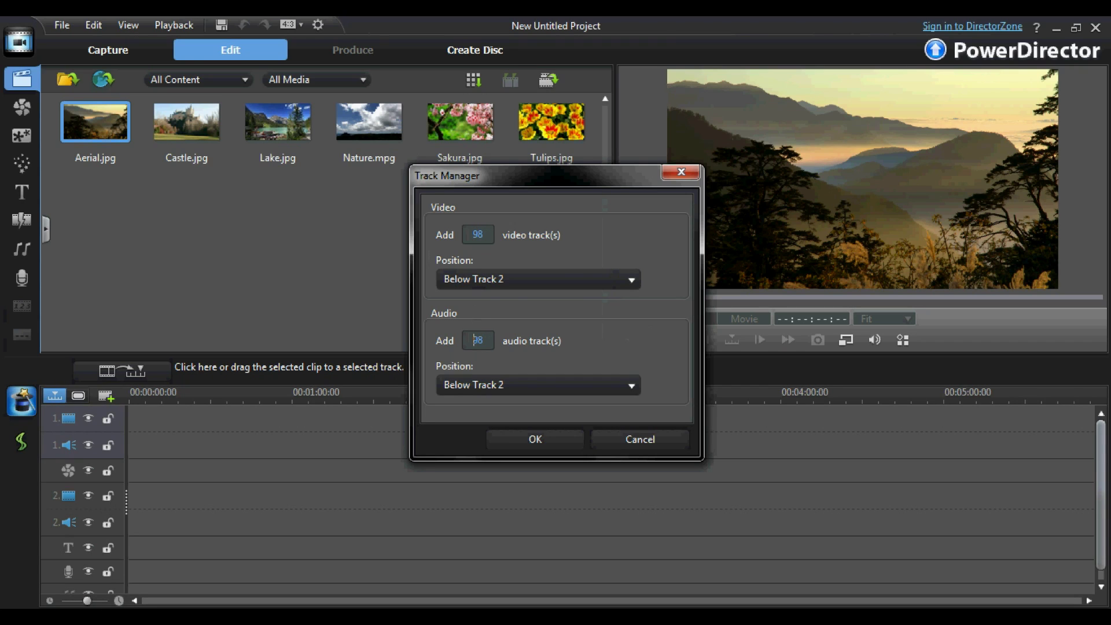
pyautogui.click(519, 435)
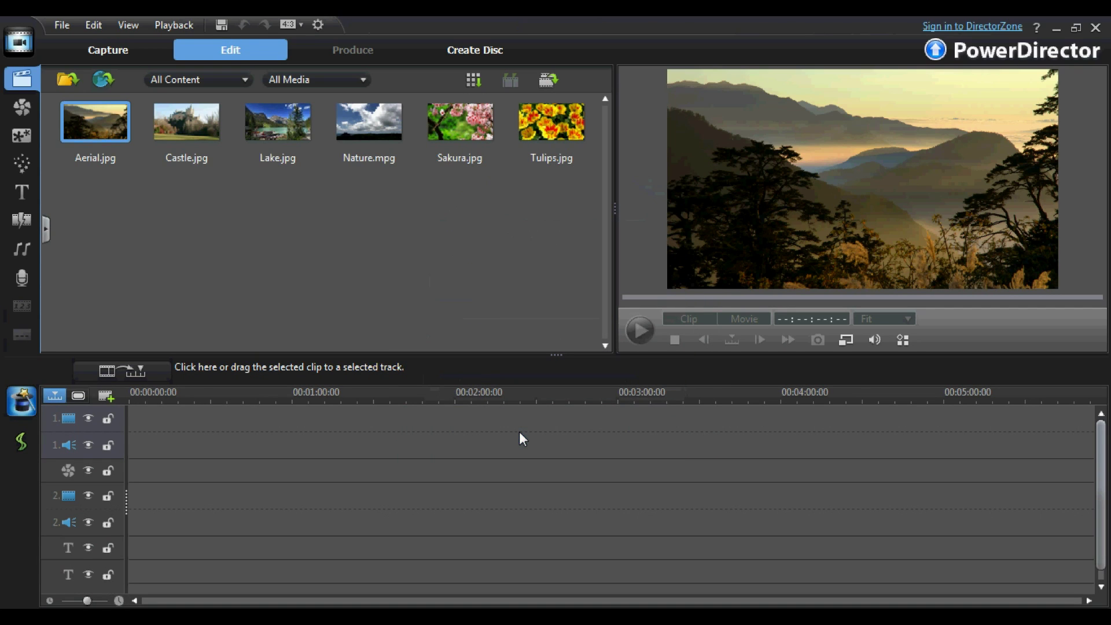
pyautogui.moveTo(1100, 431); pyautogui.dragTo(1100, 520)
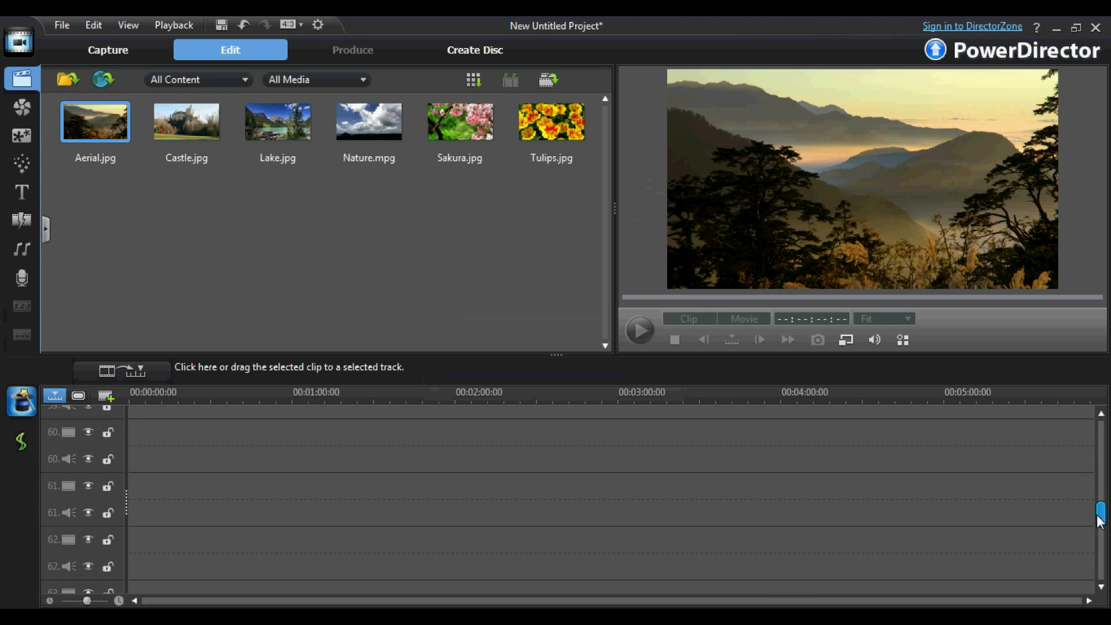